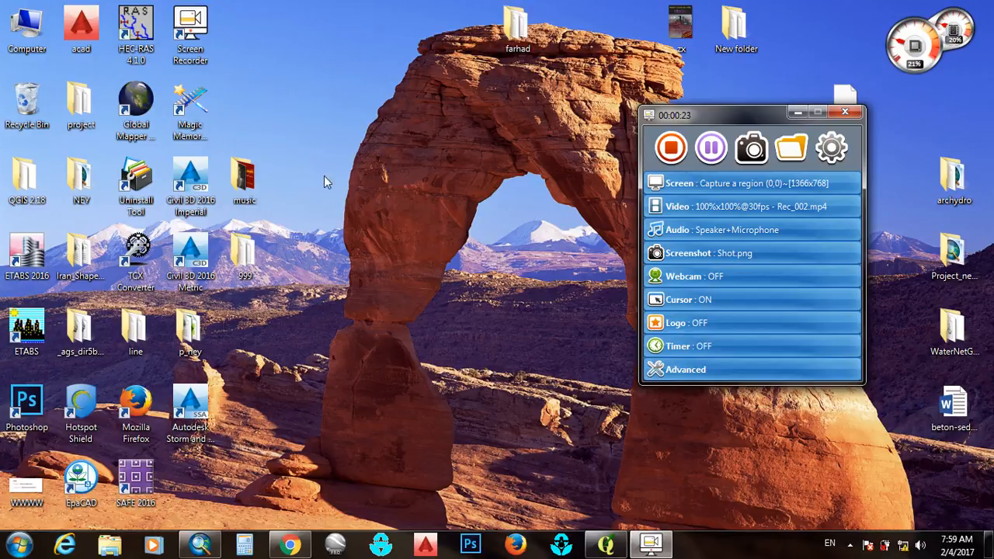
# Switch to Chrome, maximize its window and open the bookmarked OpenStreetMap website
pyautogui.click(291, 545)
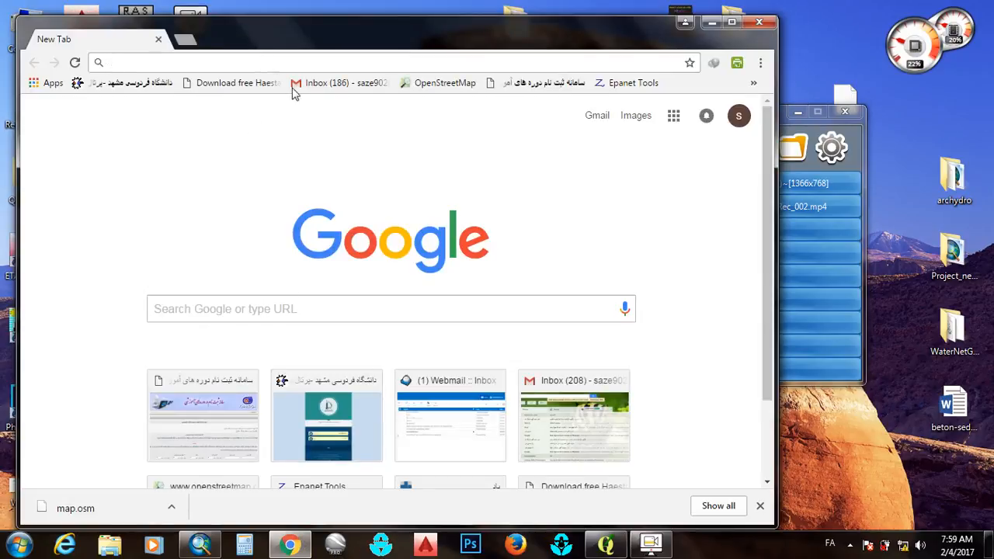
pyautogui.click(732, 22)
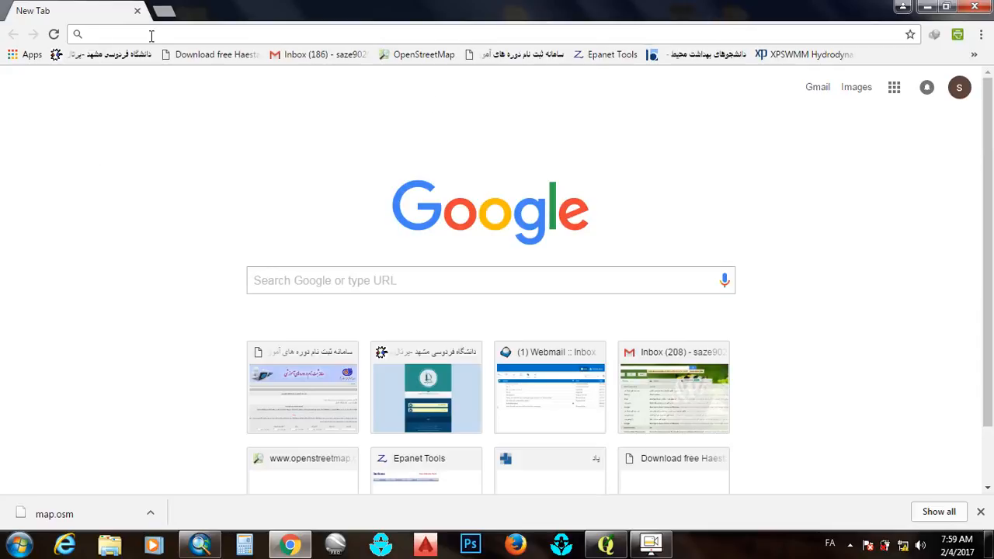
pyautogui.click(424, 54)
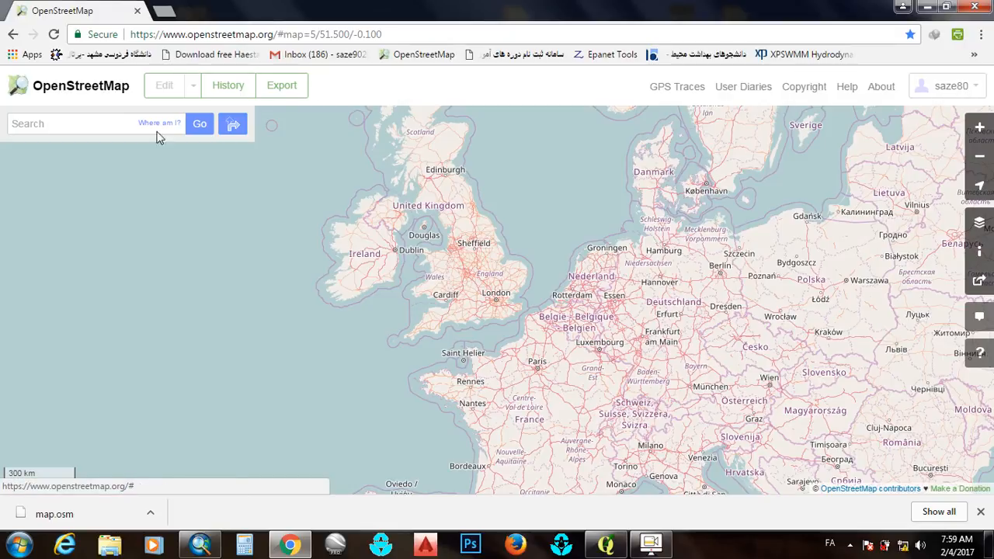
# Search OpenStreetMap for the city نیشابور
pyautogui.click(91, 128)
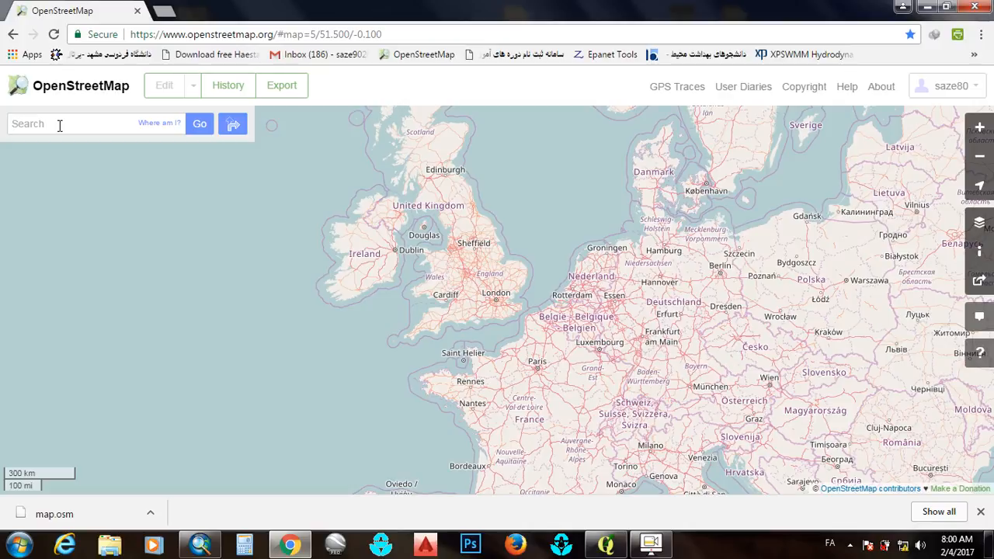
pyautogui.click(59, 126)
pyautogui.write('ن')
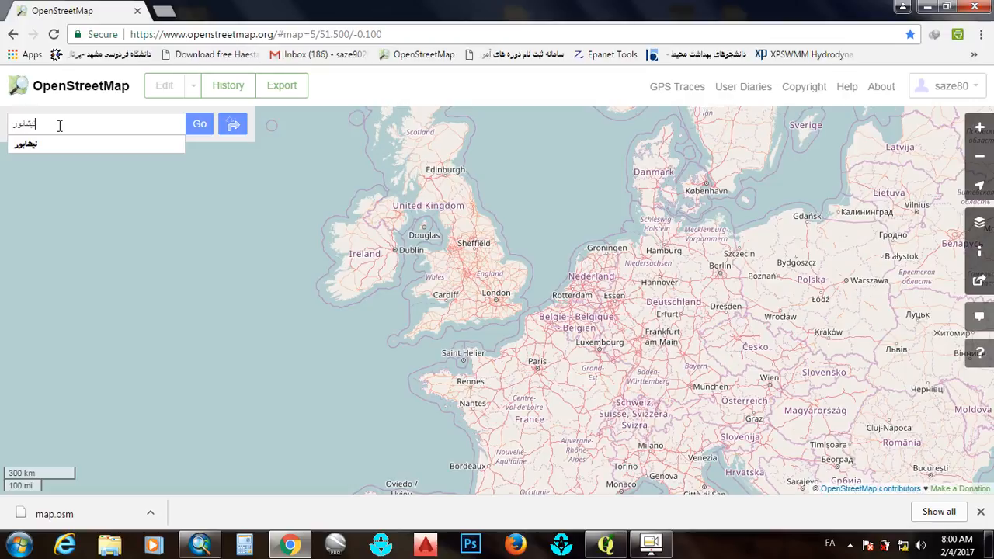
pyautogui.write('یشابور')
pyautogui.press('Return')
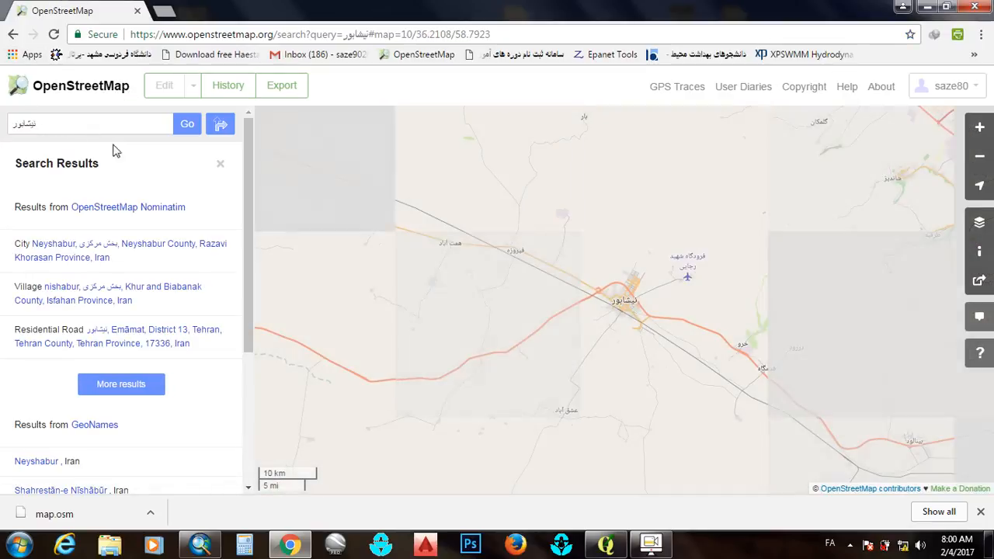
pyautogui.click(77, 121)
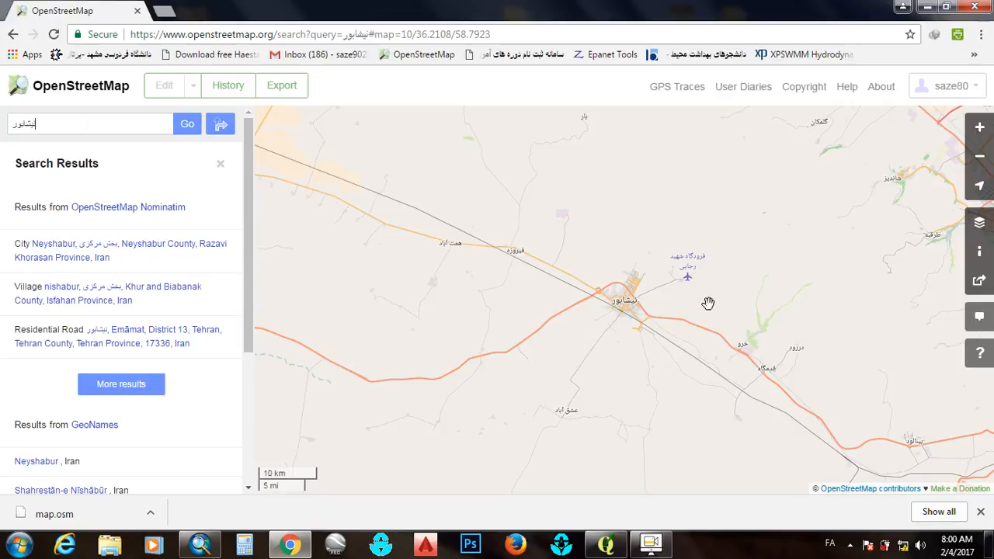
# Set a manual export area around the city, from about 36.1882 to 36.2506 latitude and 58.7582 to 58.8258 longitude
pyautogui.scroll(1, 626, 304)
pyautogui.scroll(1, 626, 305)
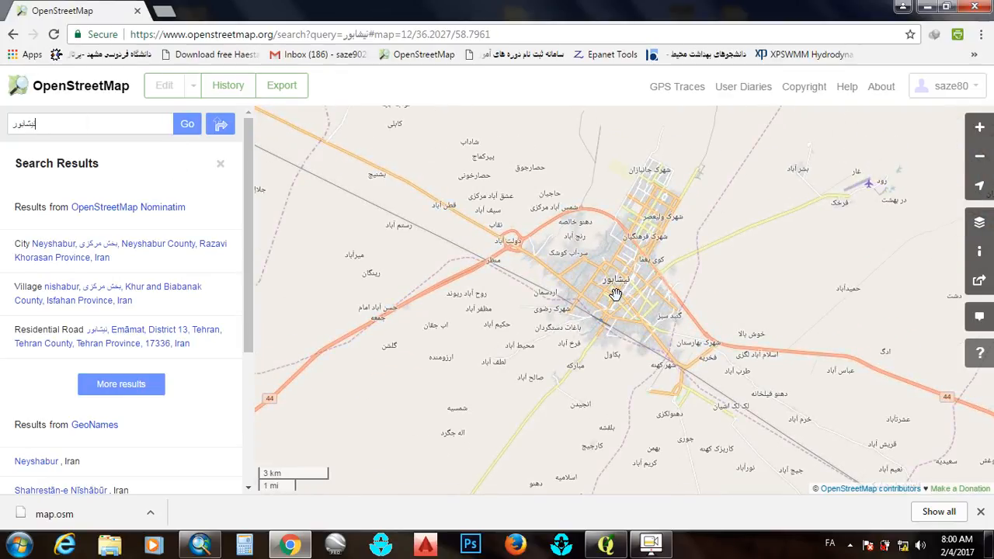
pyautogui.scroll(1, 616, 293)
pyautogui.moveTo(613, 293); pyautogui.dragTo(543, 349)
pyautogui.scroll(1, 545, 351)
pyautogui.scroll(-2, 544, 349)
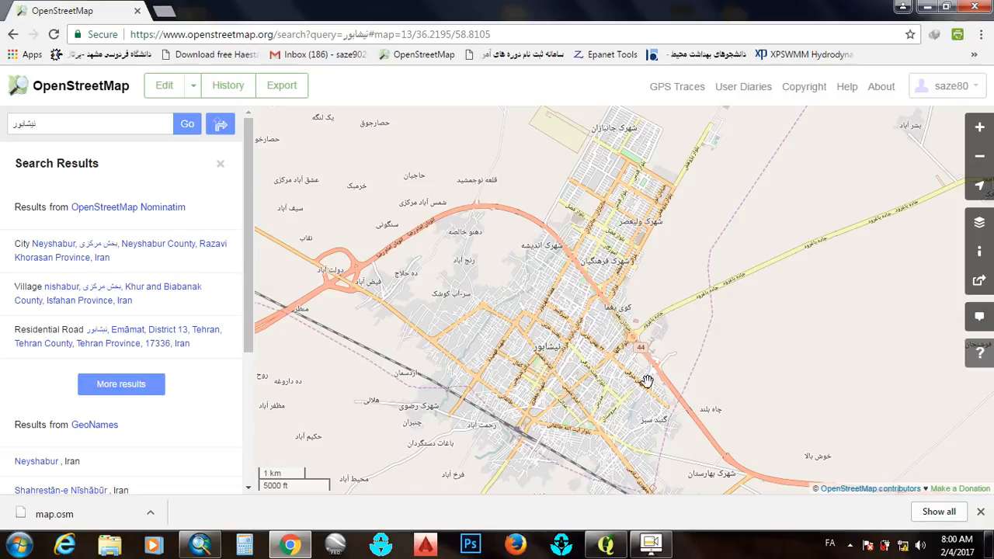
pyautogui.click(282, 88)
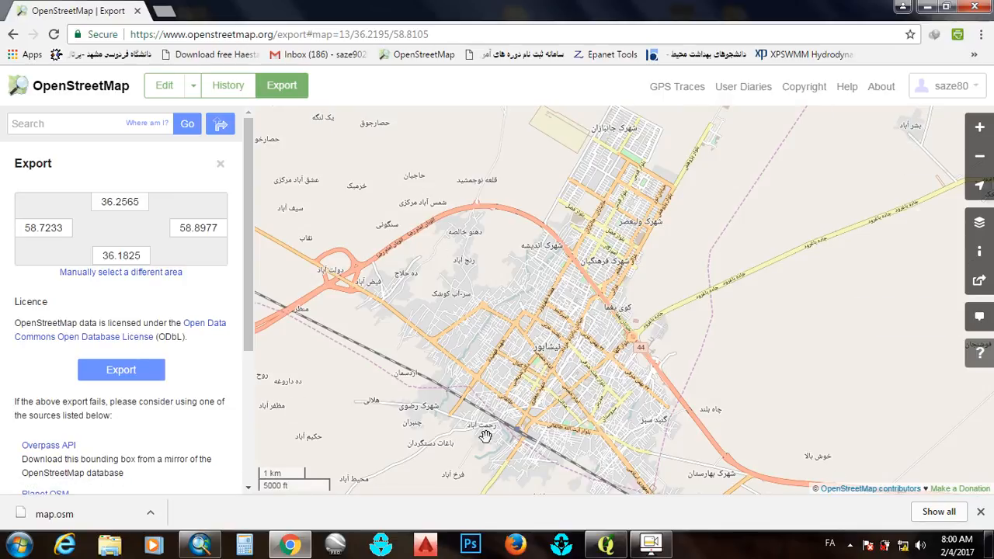
pyautogui.click(132, 276)
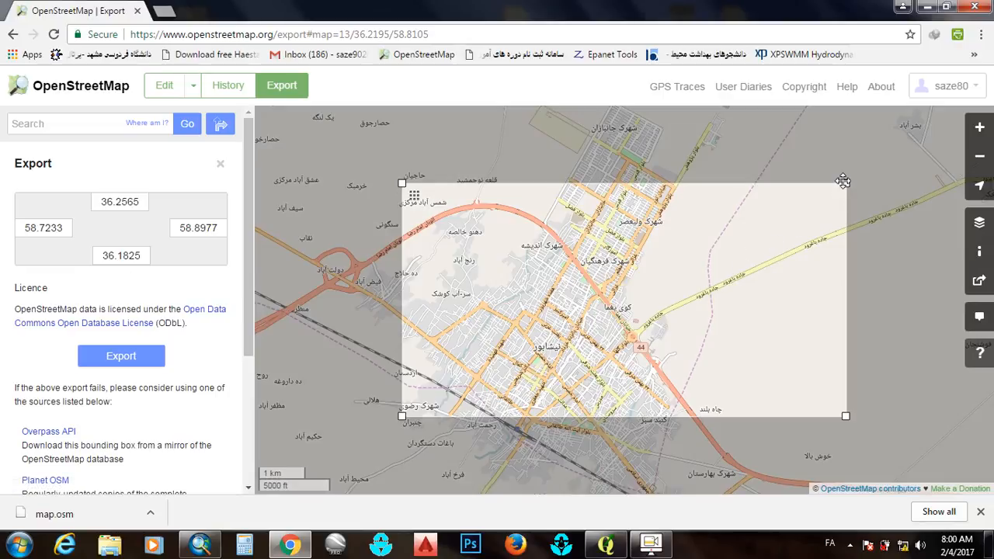
pyautogui.moveTo(845, 182); pyautogui.dragTo(694, 136)
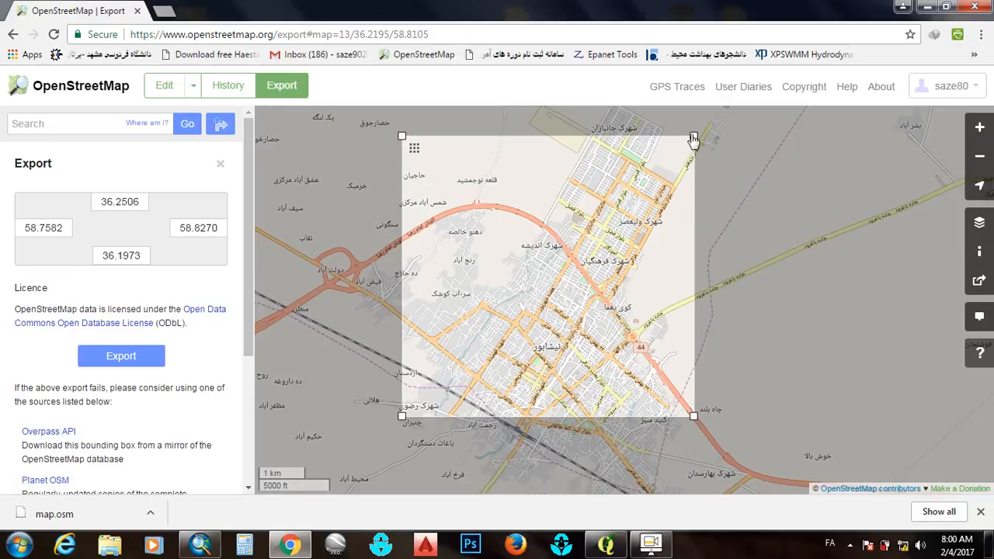
pyautogui.moveTo(694, 417); pyautogui.dragTo(684, 477)
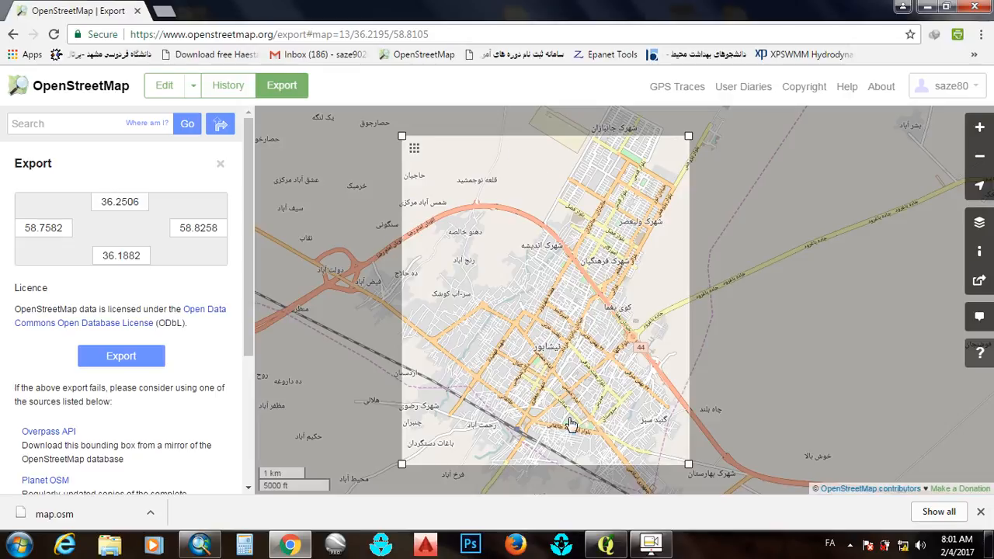
# Export the selected area and place the downloaded map (1).osm file on the desktop, then minimize the browser
pyautogui.click(115, 354)
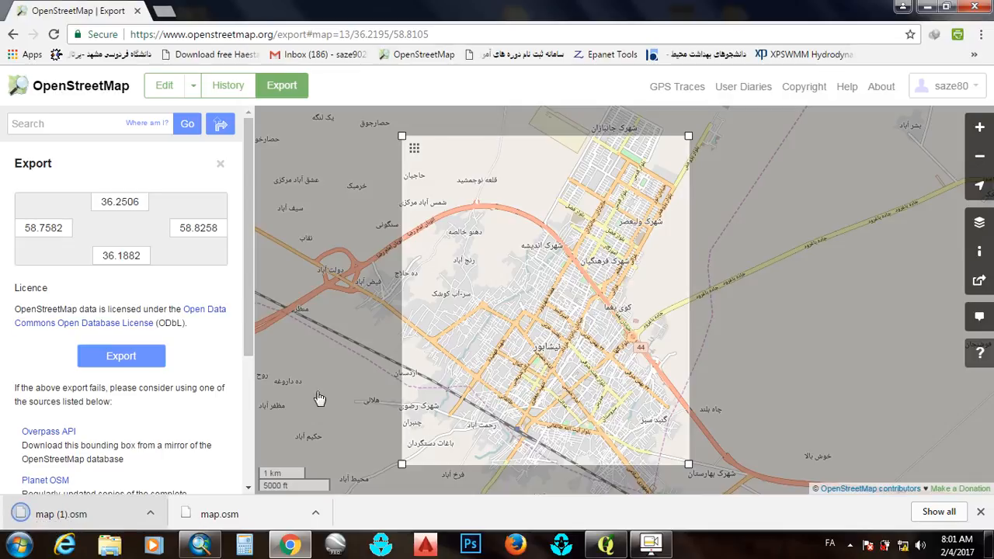
pyautogui.click(946, 9)
pyautogui.moveTo(67, 507); pyautogui.dragTo(849, 480)
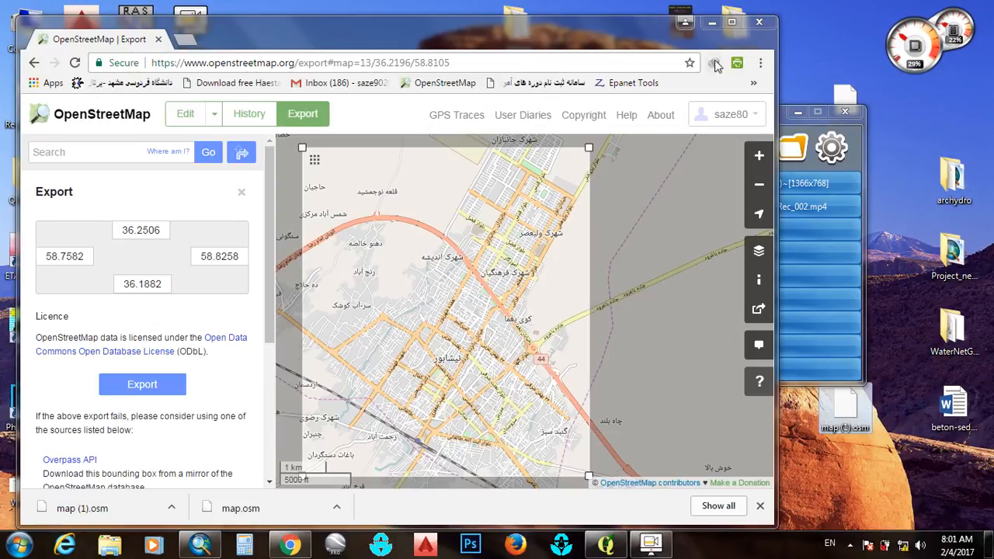
pyautogui.click(712, 21)
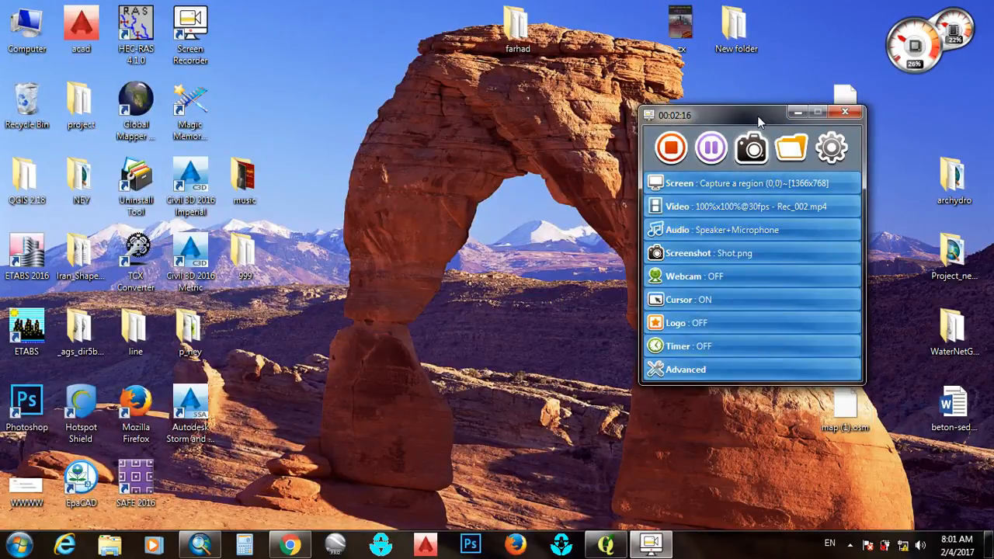
# Open the map (1).osm file from the desktop in Global Mapper and view the city's streets
pyautogui.moveTo(752, 128); pyautogui.dragTo(775, 101)
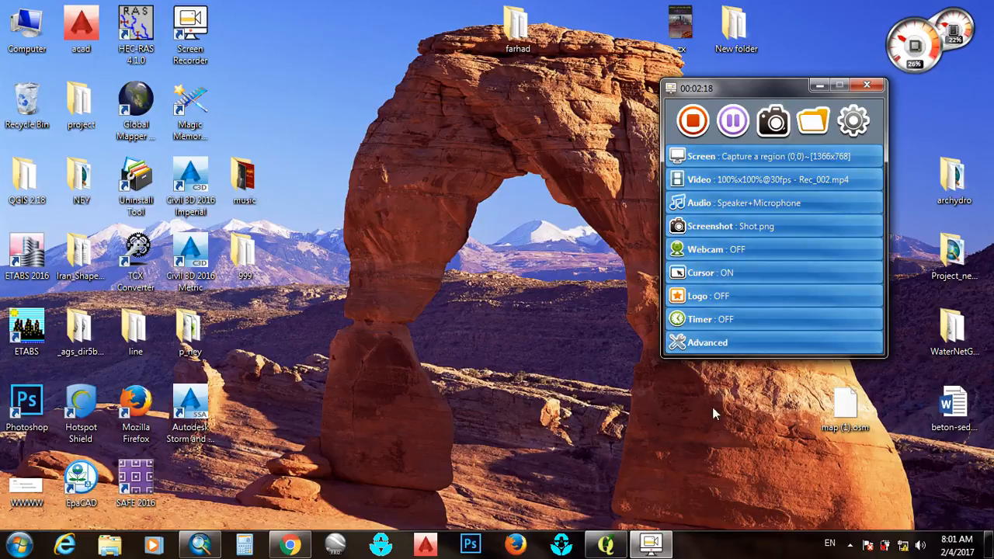
pyautogui.moveTo(841, 410); pyautogui.dragTo(134, 100)
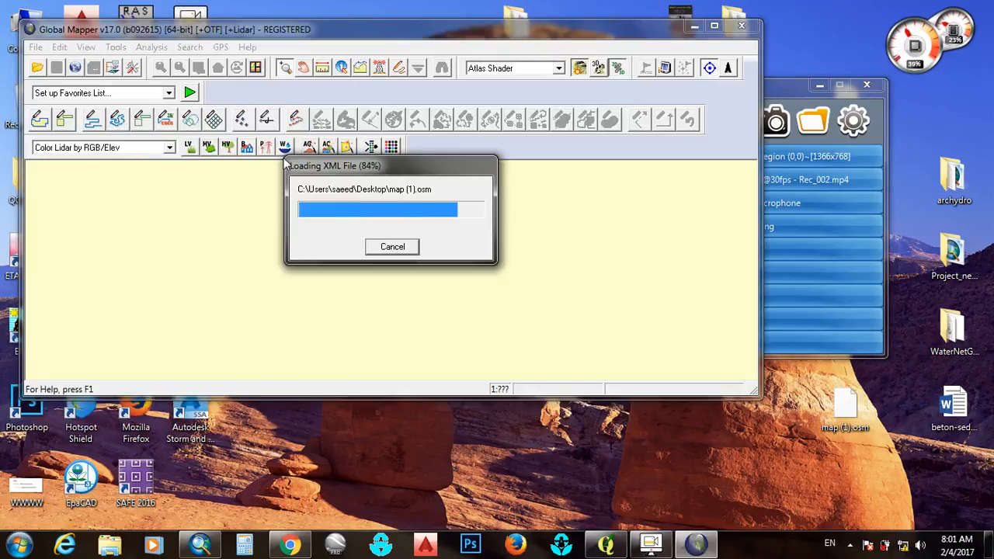
pyautogui.scroll(2, 420, 337)
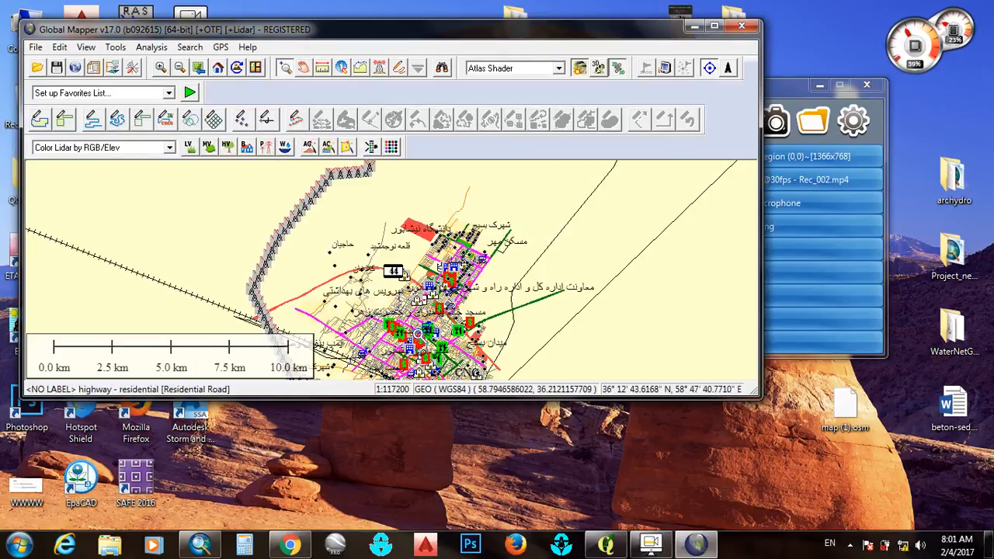
pyautogui.scroll(1, 420, 337)
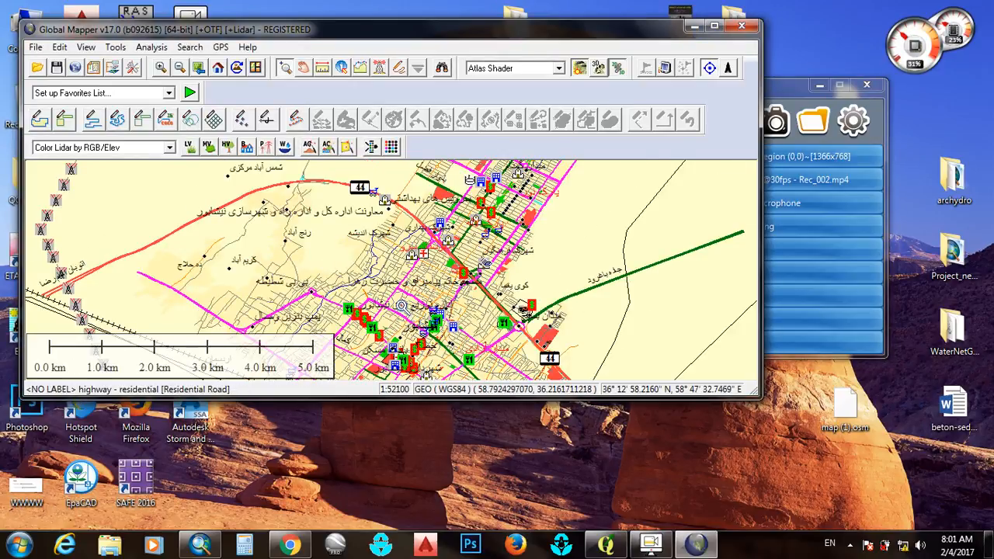
pyautogui.moveTo(405, 310); pyautogui.dragTo(407, 250)
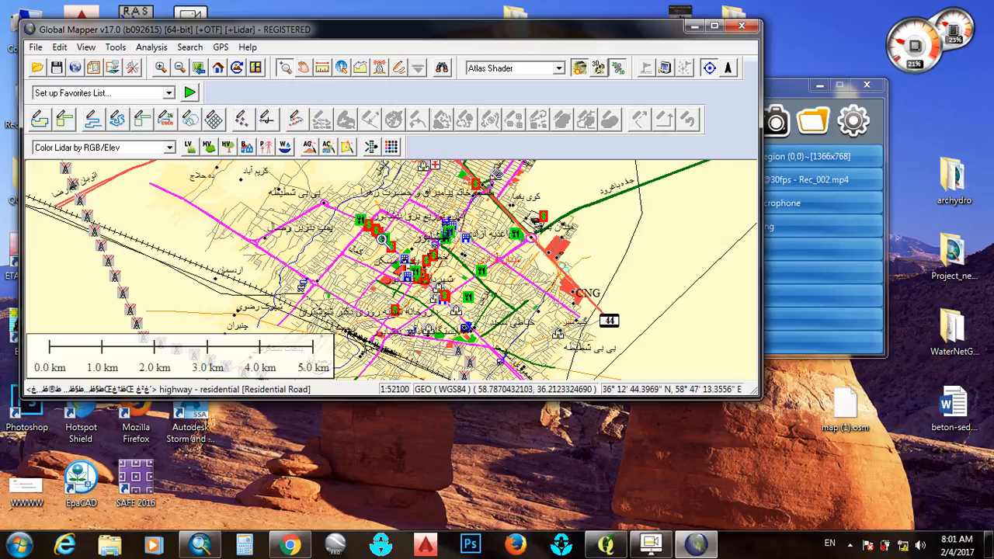
# Start a vector export of the loaded data in Shapefile format and move the export options clear of the map
pyautogui.click(37, 49)
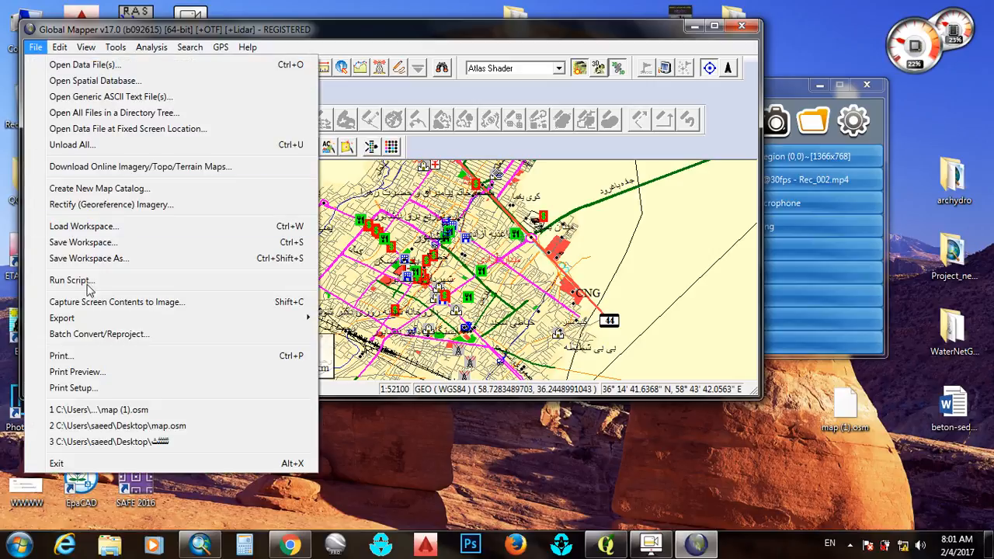
pyautogui.moveTo(115, 320)
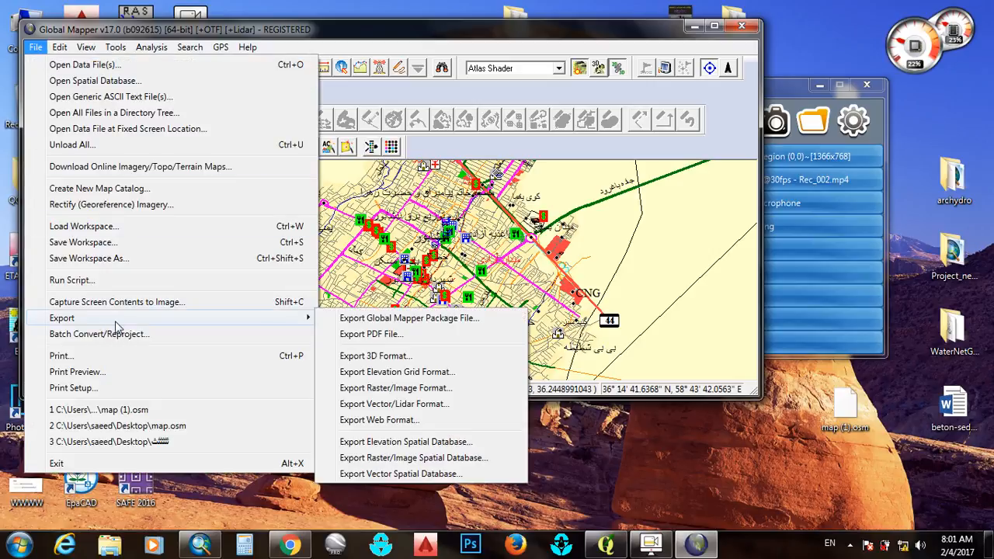
pyautogui.click(345, 406)
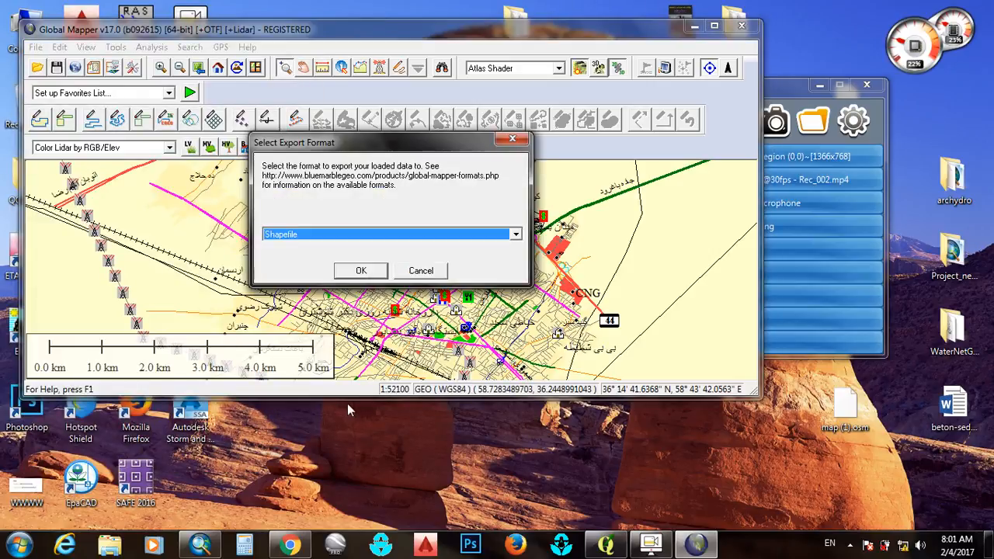
pyautogui.click(319, 237)
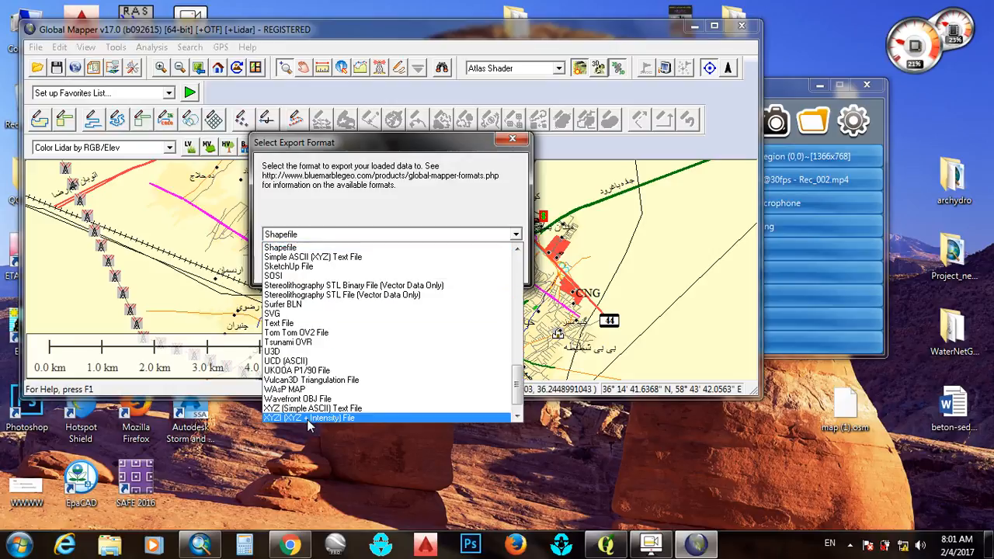
pyautogui.click(296, 248)
pyautogui.click(343, 271)
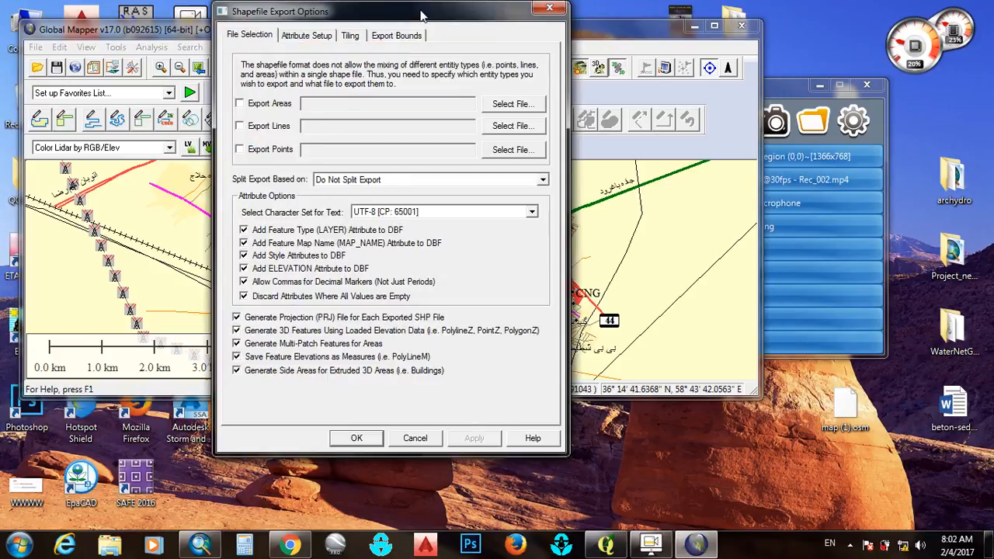
pyautogui.moveTo(421, 16); pyautogui.dragTo(772, 23)
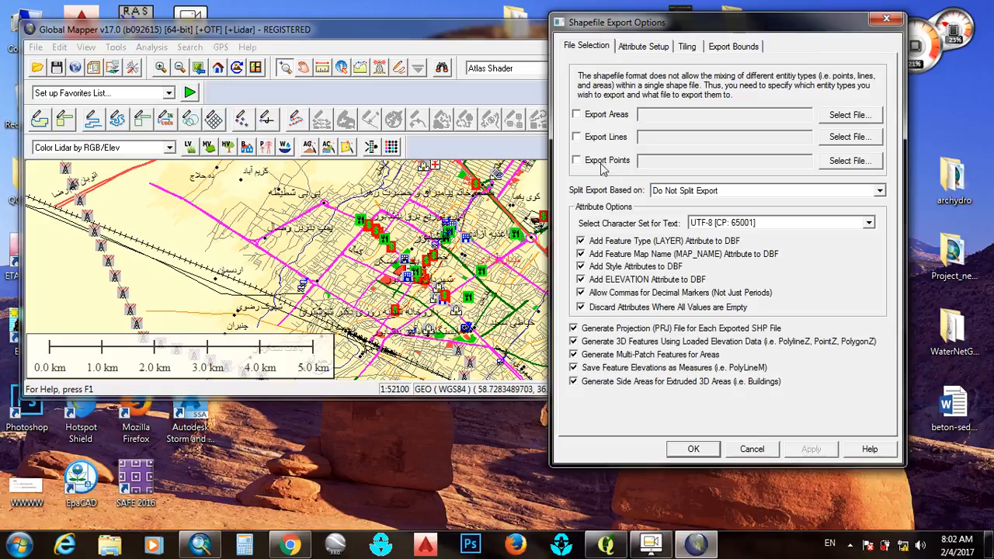
# Enable the export of areas and create a desktop folder named p1 as the save location
pyautogui.click(578, 114)
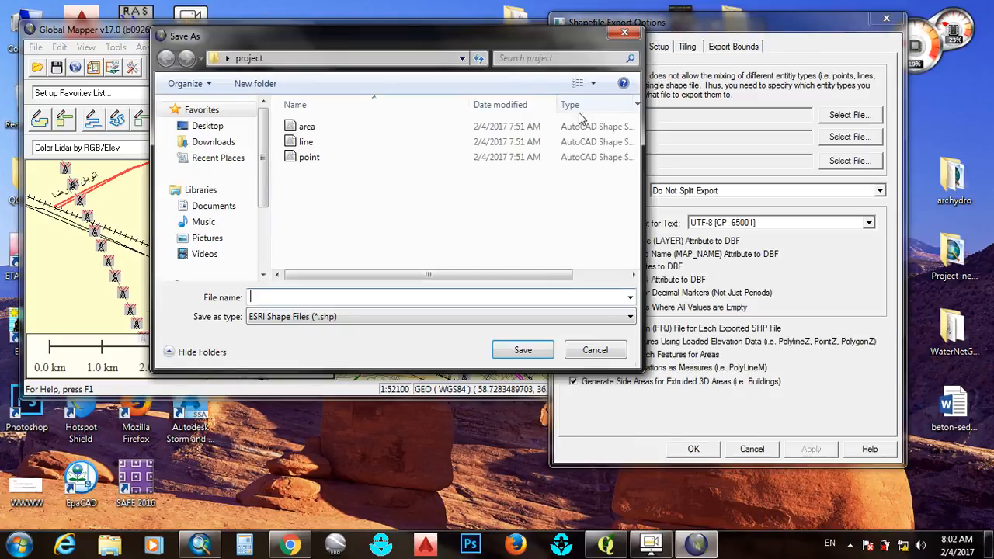
pyautogui.moveTo(615, 37); pyautogui.dragTo(482, 38)
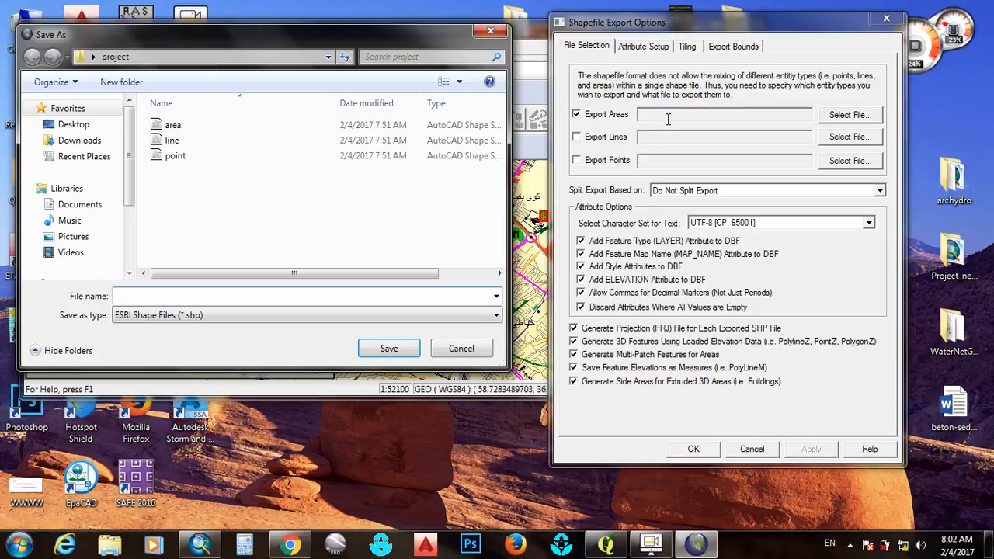
pyautogui.click(74, 124)
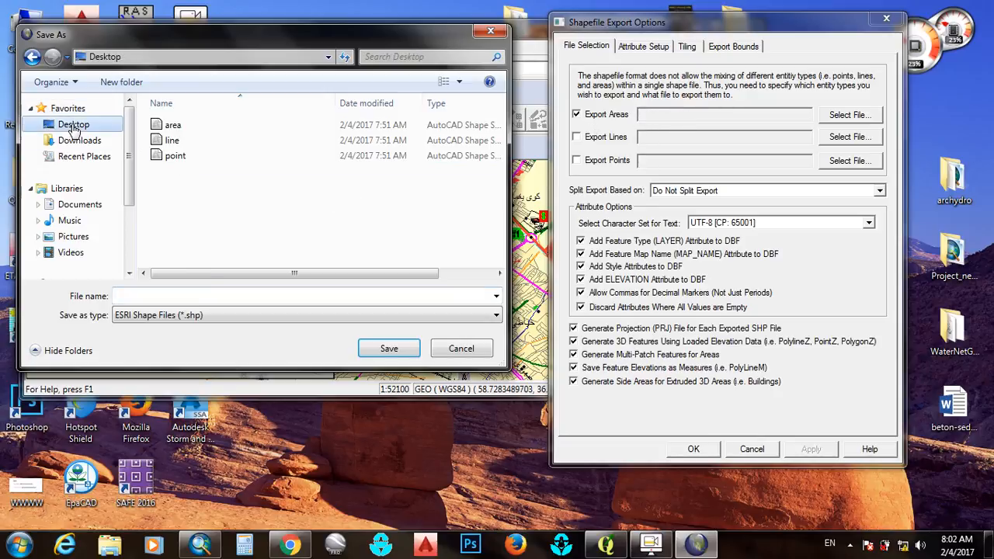
pyautogui.click(123, 82)
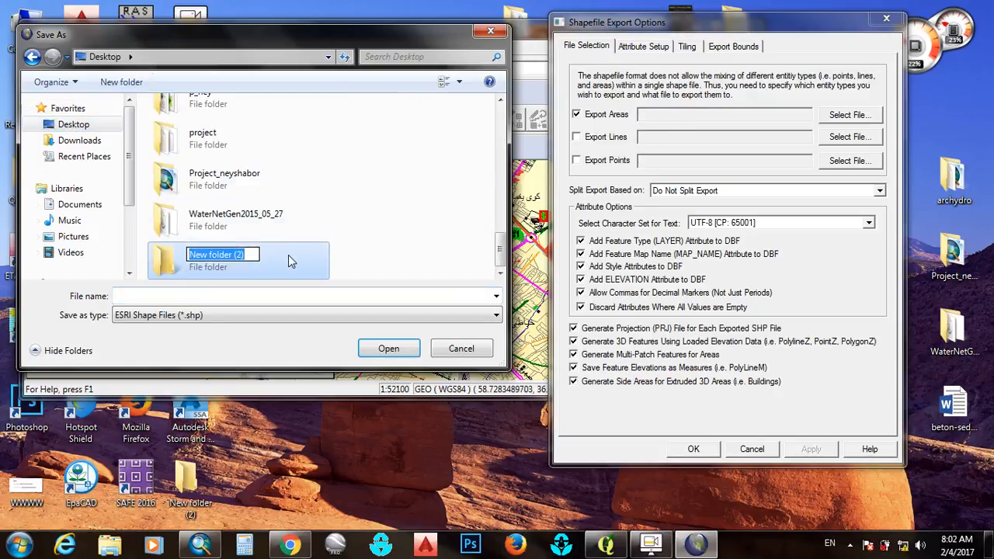
pyautogui.write('p1')
pyautogui.press('Return')
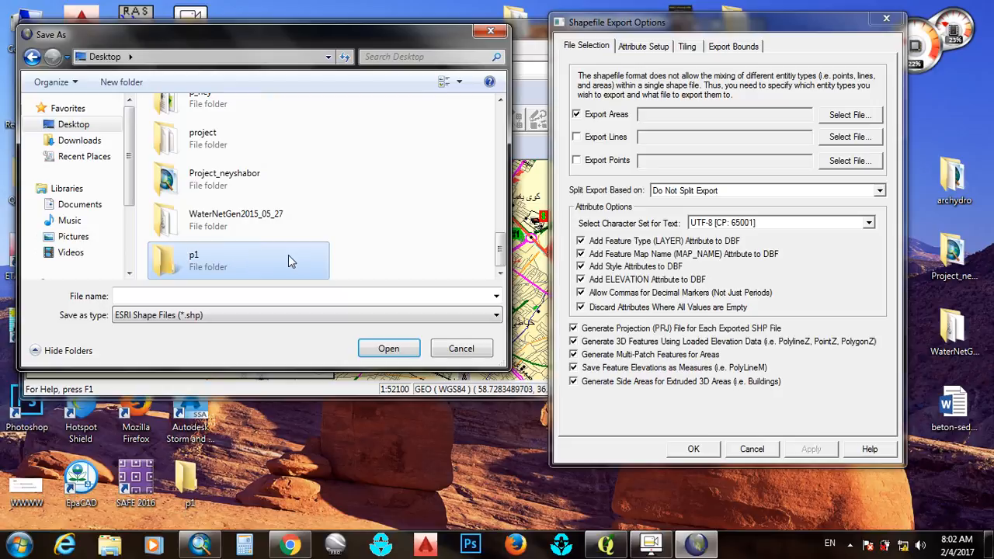
pyautogui.doubleClick(288, 261)
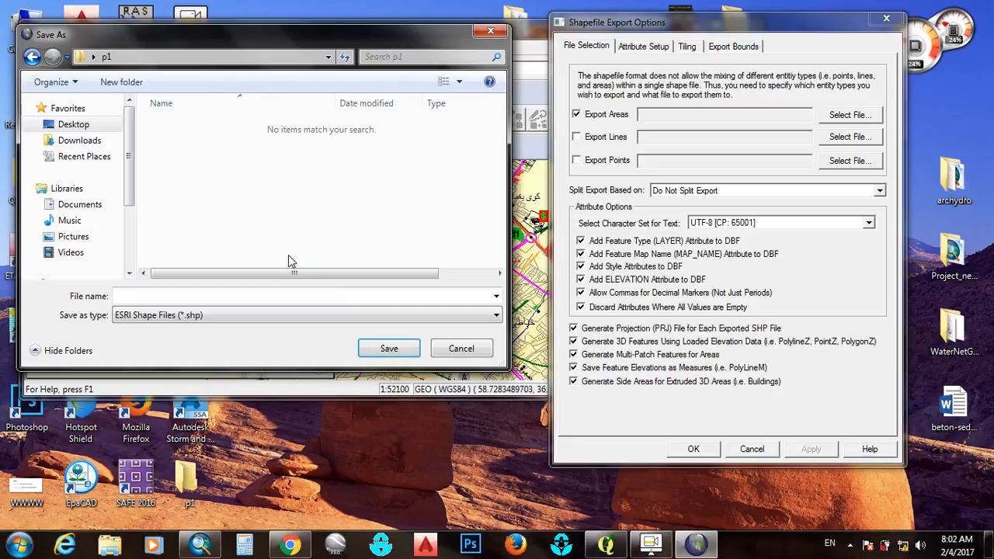
# Name the exported areas file area and save that choice in the p1 folder
pyautogui.click(262, 294)
pyautogui.write('are')
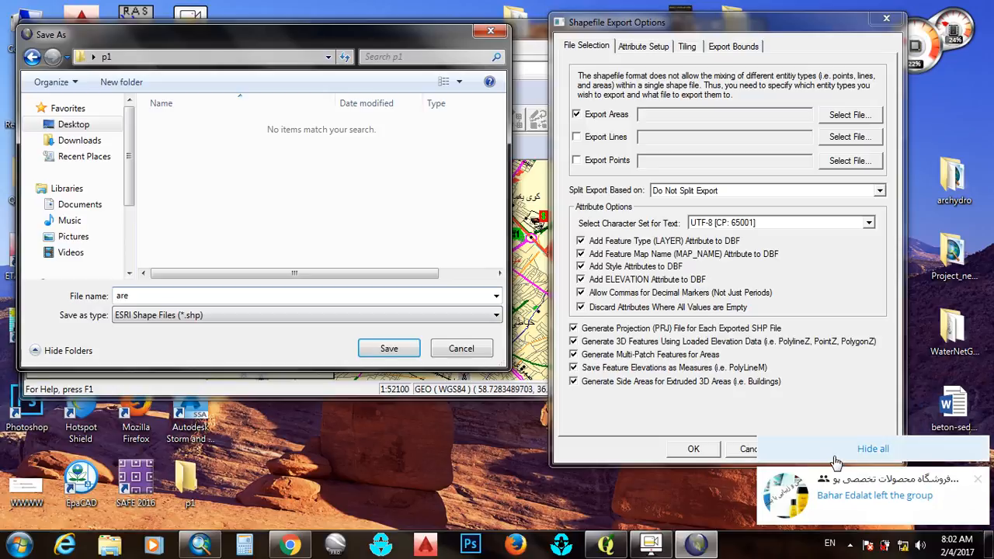
pyautogui.click(836, 462)
pyautogui.click(240, 296)
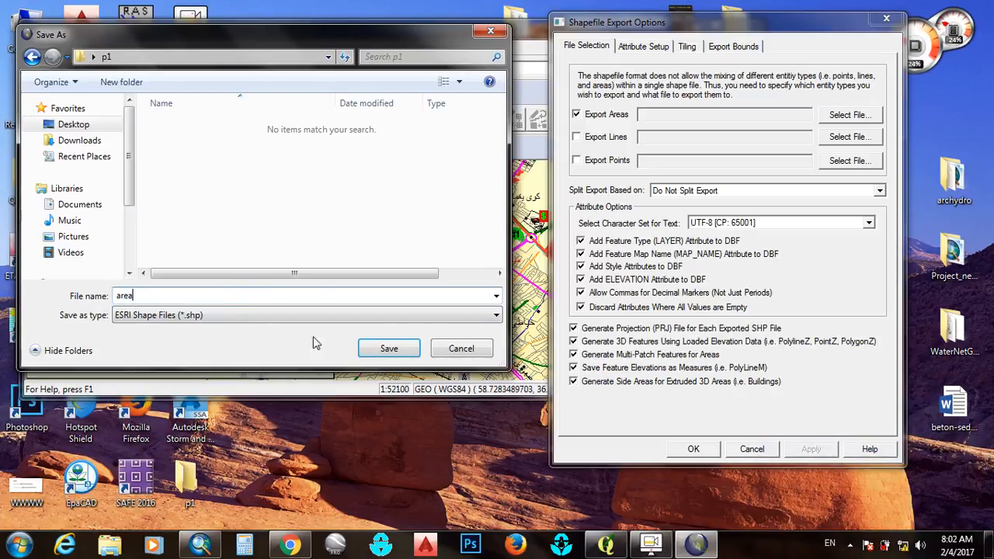
pyautogui.click(389, 349)
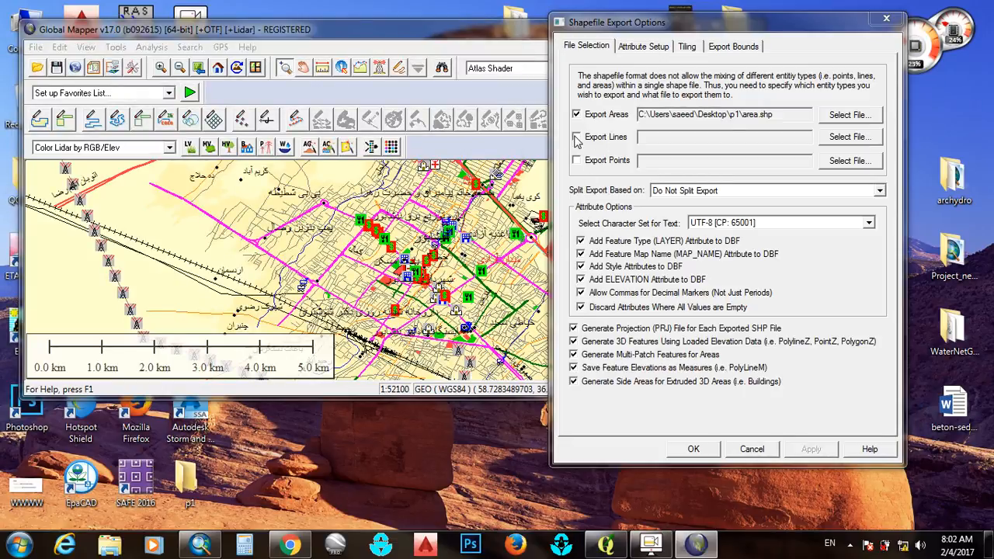
# Enable the line and point exports as files named line and point in the p1 folder, and run the shapefile export
pyautogui.click(576, 138)
pyautogui.click(158, 299)
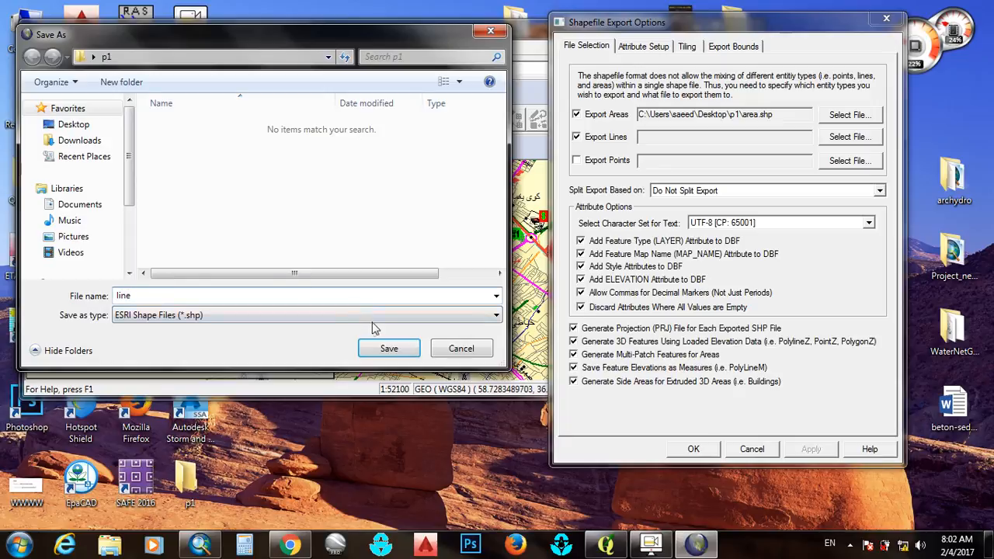
pyautogui.click(389, 348)
pyautogui.click(577, 161)
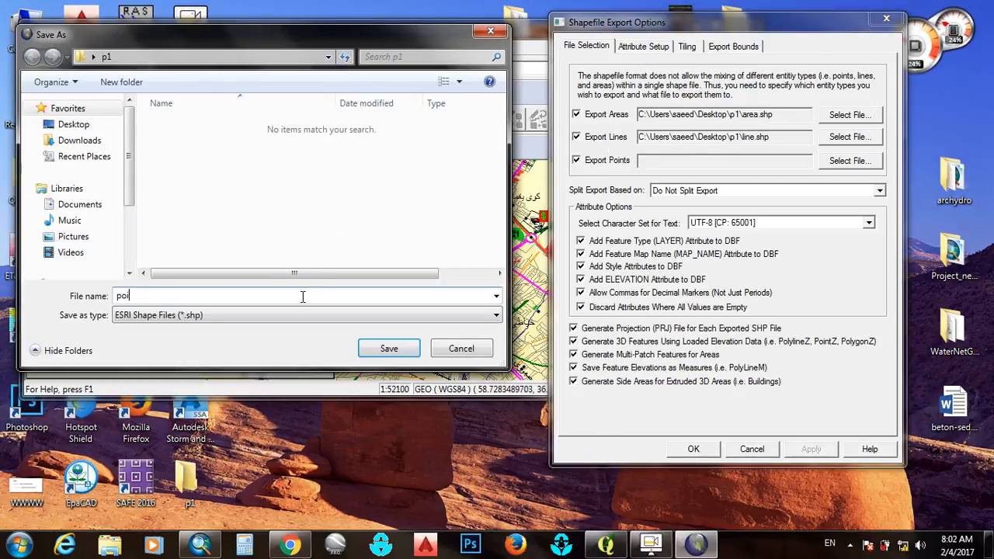
pyautogui.click(388, 349)
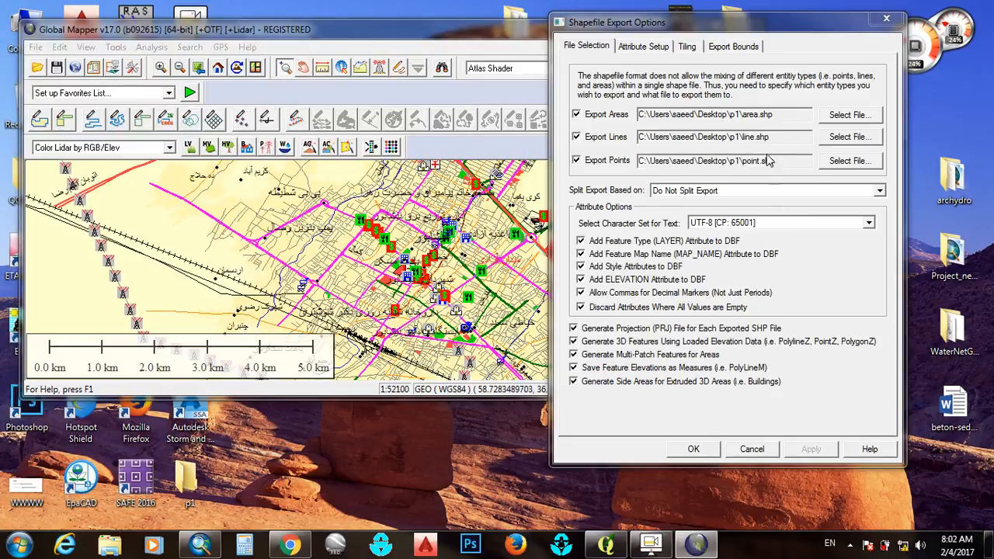
pyautogui.click(694, 450)
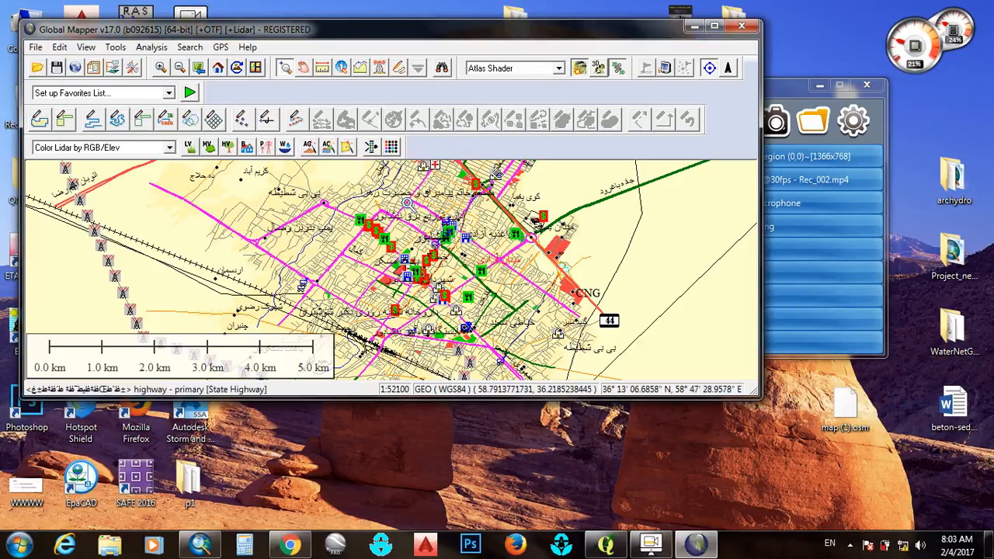
# Switch to ArcMap and add line.shp from the p1 folder on the desktop to the empty map
pyautogui.click(200, 545)
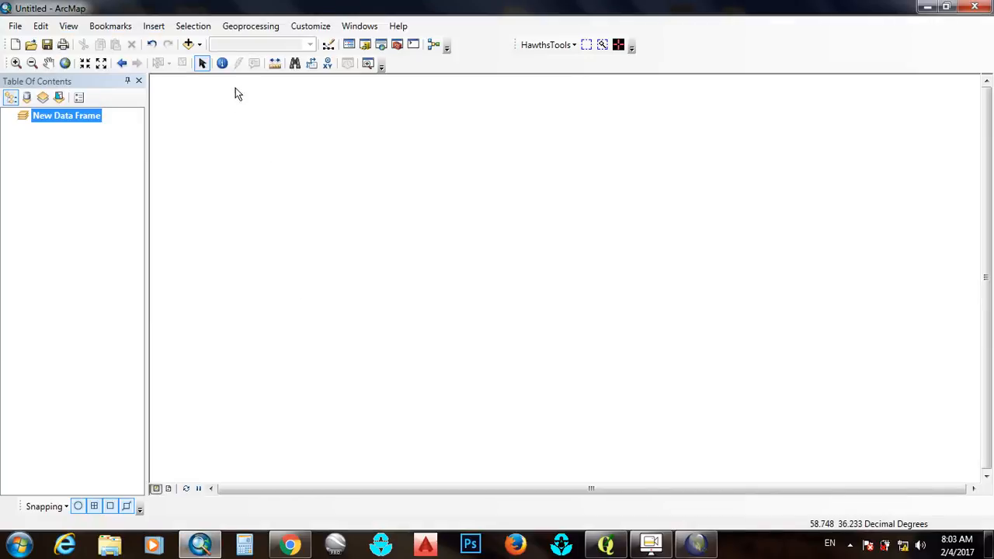
pyautogui.click(189, 45)
pyautogui.click(424, 175)
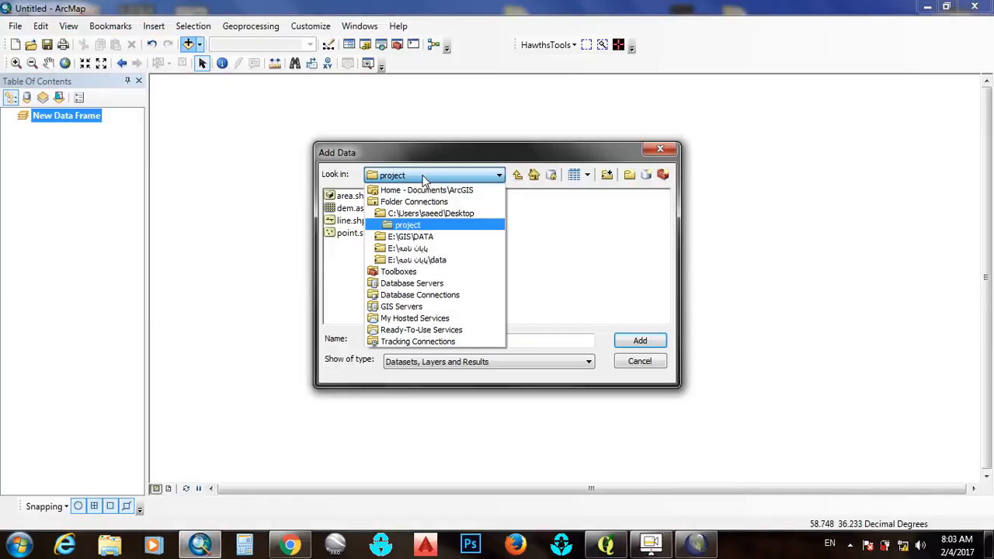
pyautogui.click(427, 214)
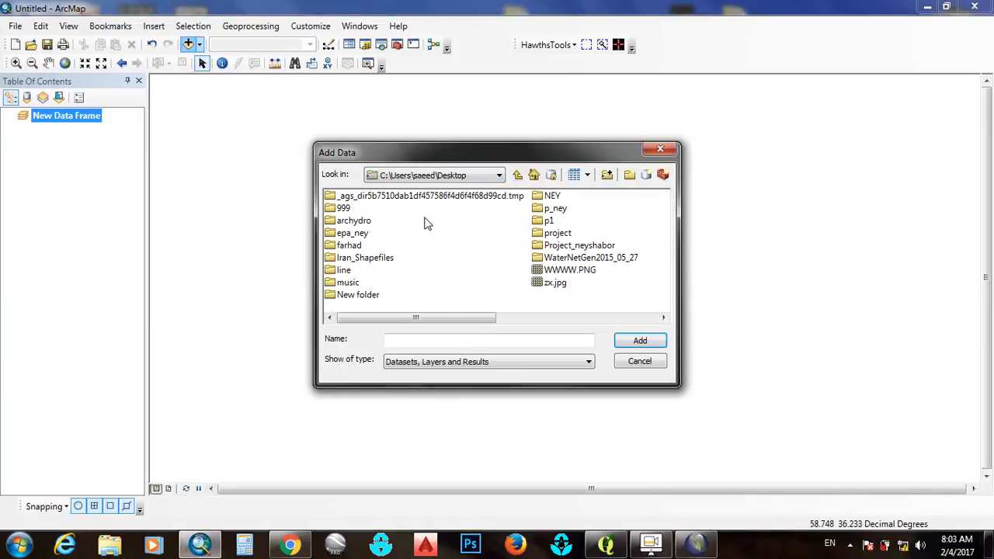
pyautogui.doubleClick(543, 226)
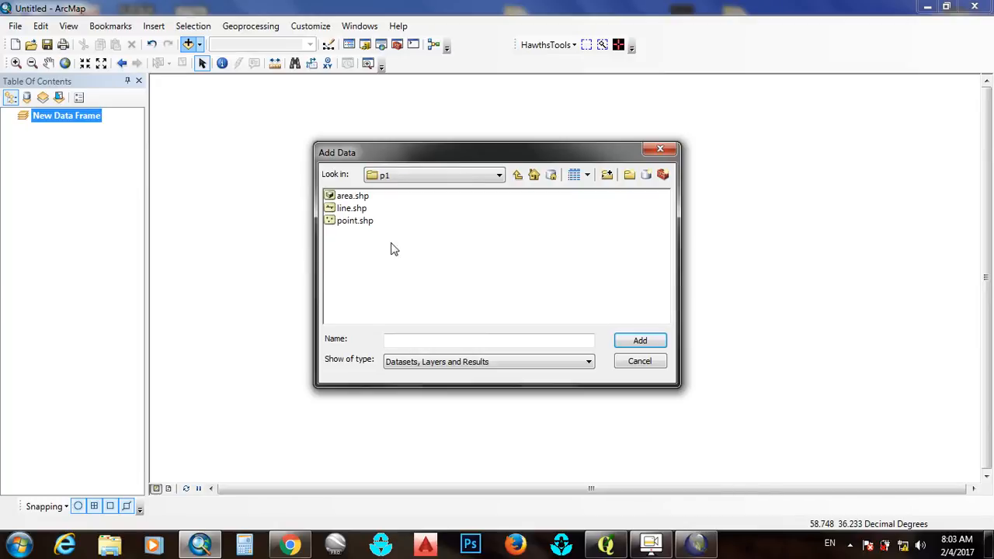
pyautogui.click(351, 208)
pyautogui.click(649, 342)
# Inspect the city's street lines and review the line layer's attribute table as far as the street name column
pyautogui.moveTo(785, 342); pyautogui.dragTo(465, 277)
pyautogui.scroll(1, 465, 278)
pyautogui.scroll(-3, 464, 278)
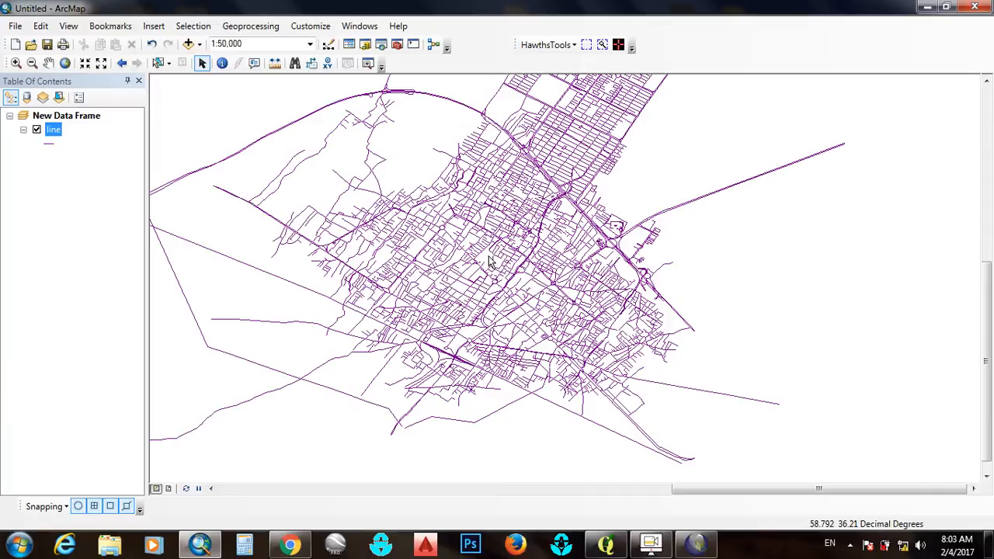
pyautogui.scroll(-2, 491, 260)
pyautogui.moveTo(442, 280); pyautogui.dragTo(483, 269)
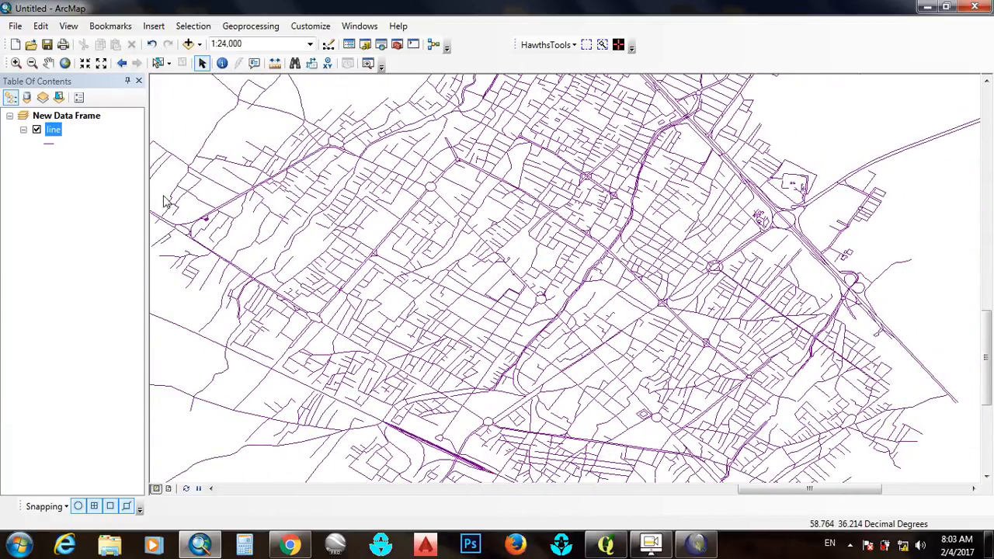
pyautogui.rightClick(51, 132)
pyautogui.click(93, 177)
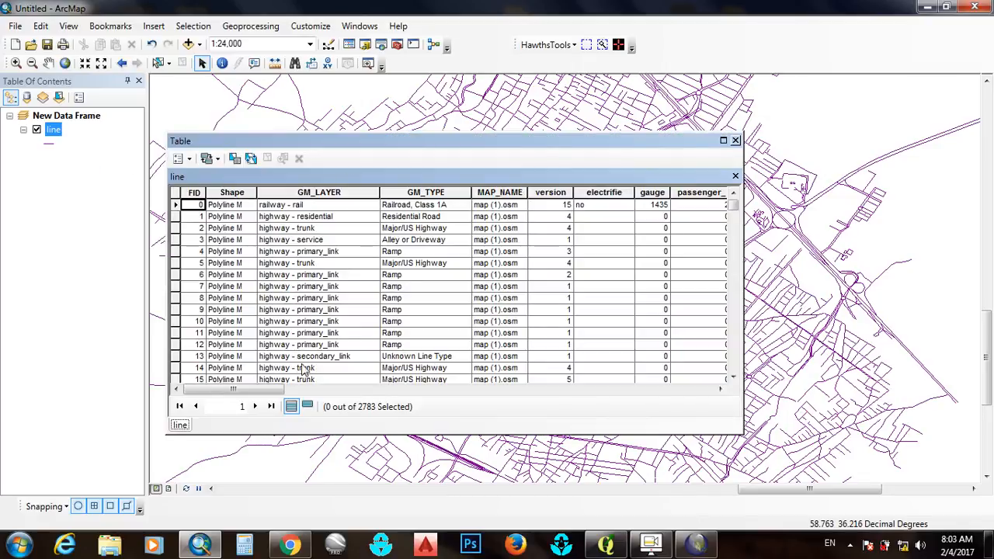
pyautogui.moveTo(270, 389); pyautogui.dragTo(490, 386)
pyautogui.scroll(-3, 494, 249)
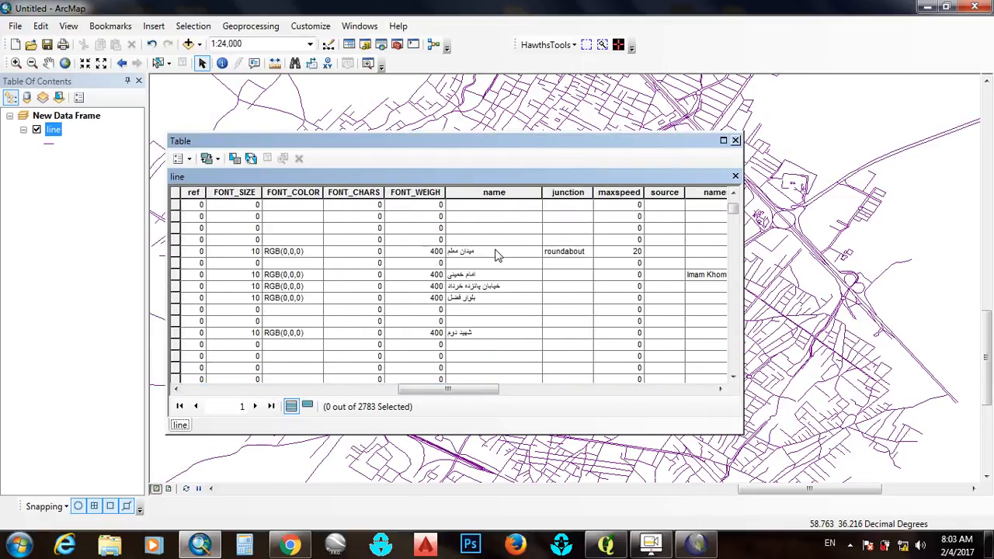
pyautogui.click(735, 141)
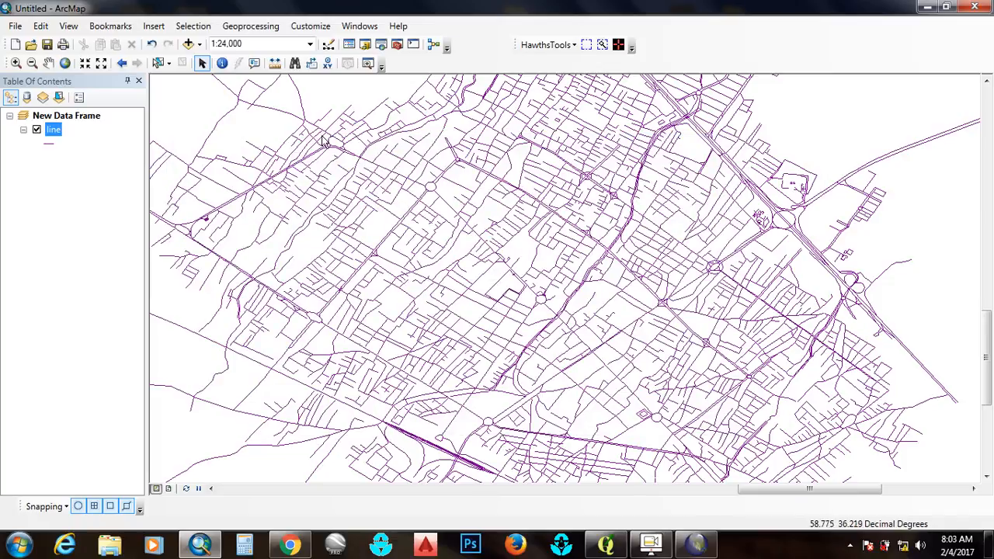
# Label the line layer's features on the map
pyautogui.rightClick(58, 132)
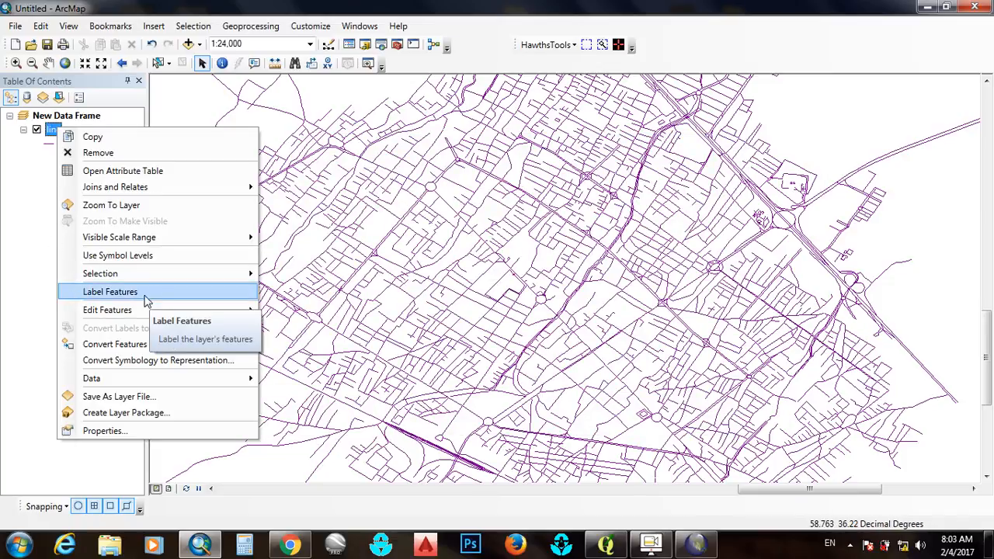
pyautogui.click(110, 292)
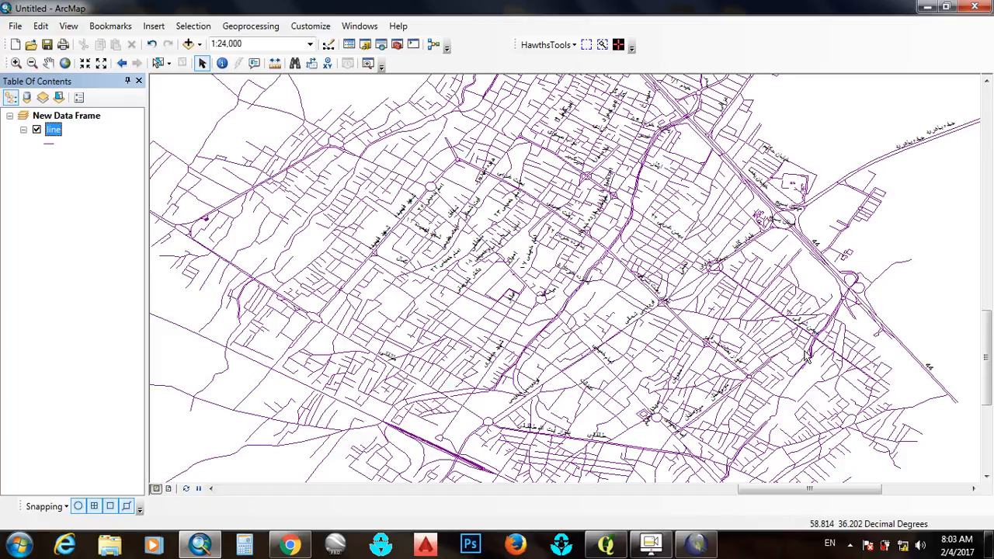
# Switch to Global Mapper, maximize it, and open the online data source selection, shifted aside to uncover the map
pyautogui.click(696, 544)
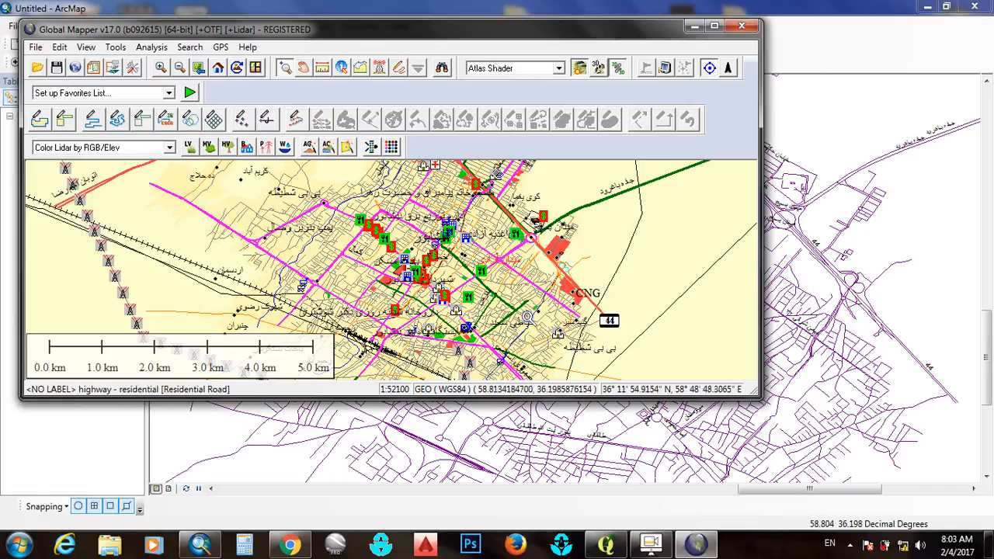
pyautogui.click(714, 26)
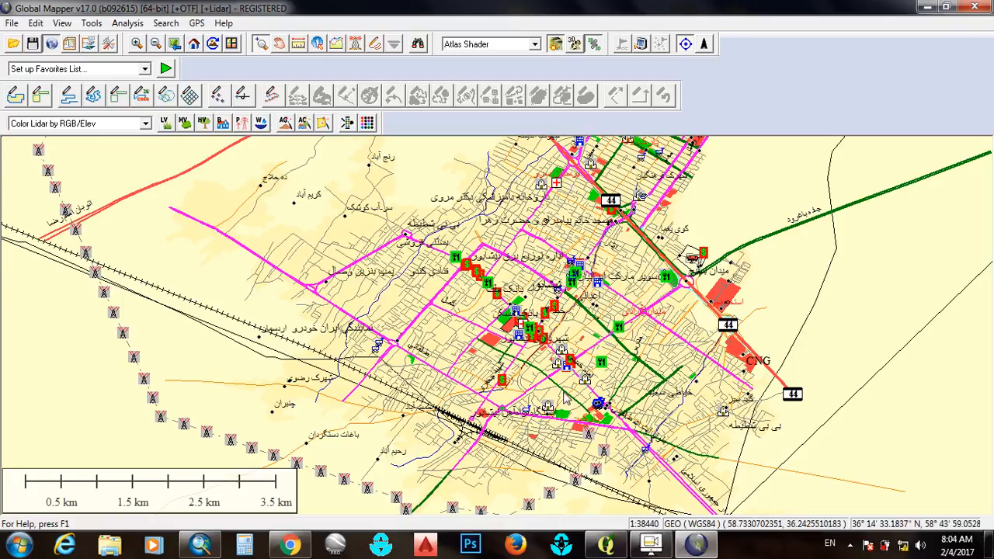
pyautogui.click(52, 43)
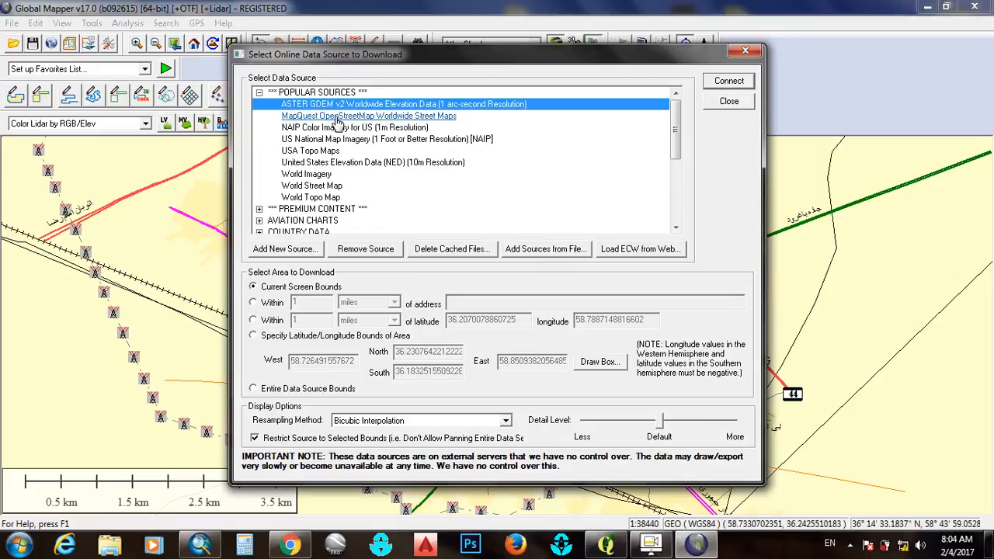
pyautogui.moveTo(522, 59); pyautogui.dragTo(414, 23)
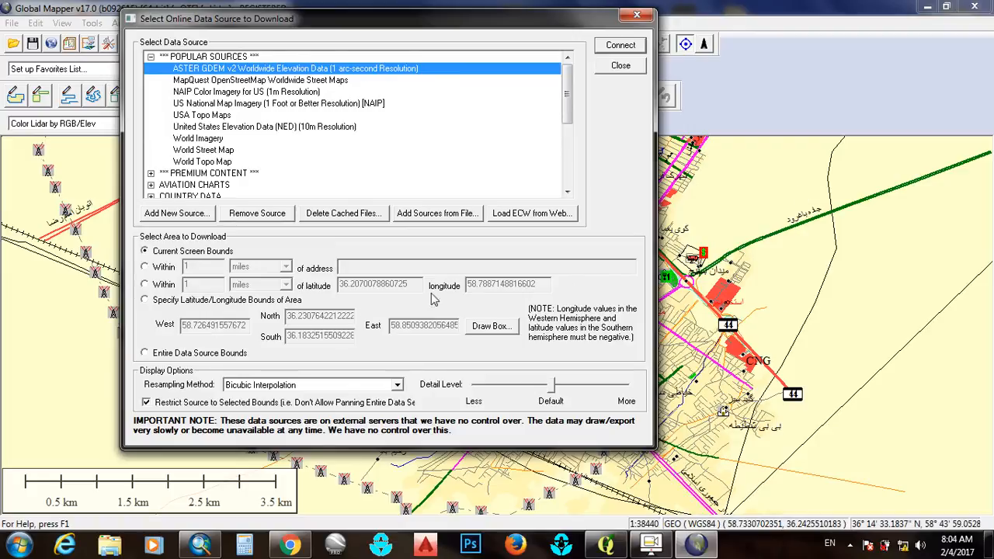
# Draw download bounds of about 58.53–59.14° E and 36.05–36.37° N around the mapped region and load the ASTER GDEM v2 Worldwide Elevation Data for them
pyautogui.click(146, 299)
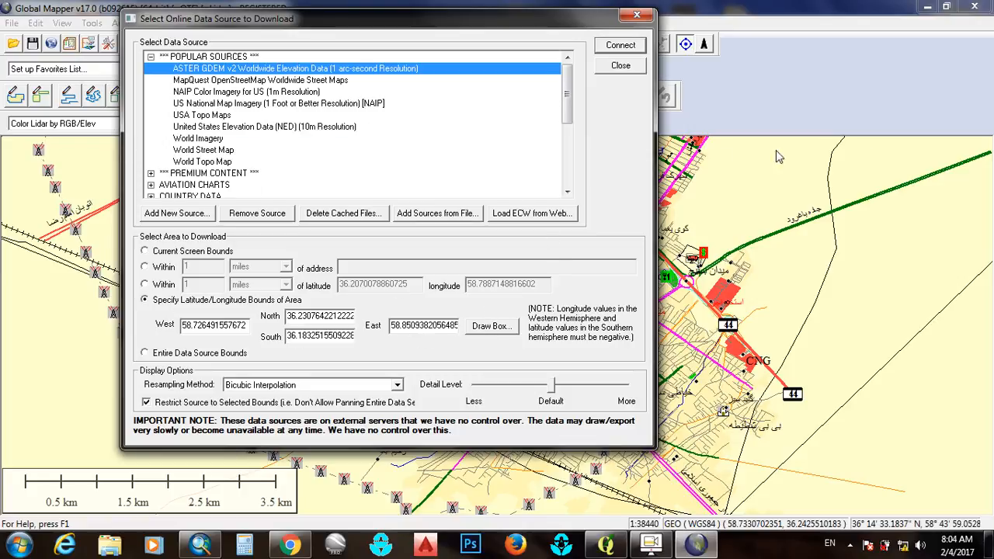
pyautogui.click(492, 331)
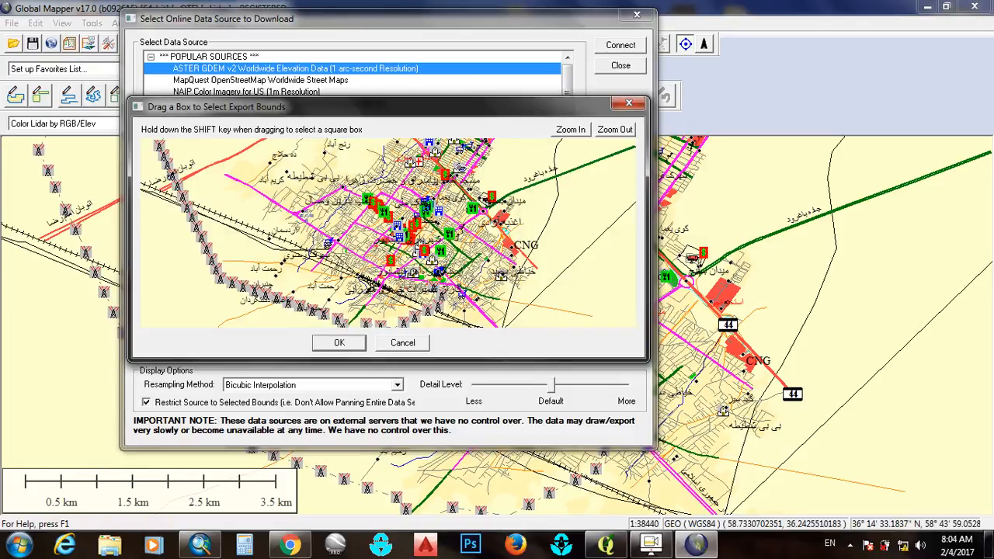
pyautogui.click(615, 131)
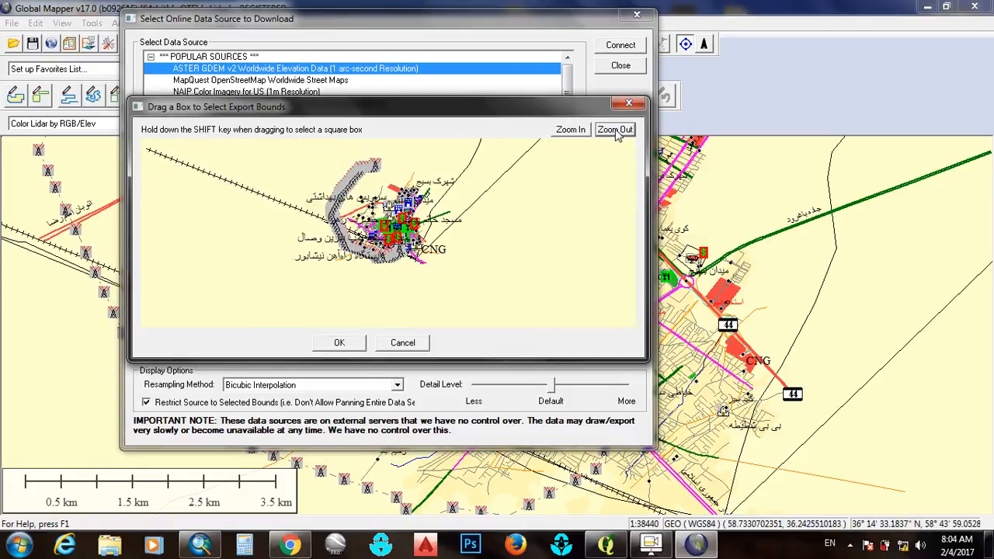
pyautogui.click(615, 131)
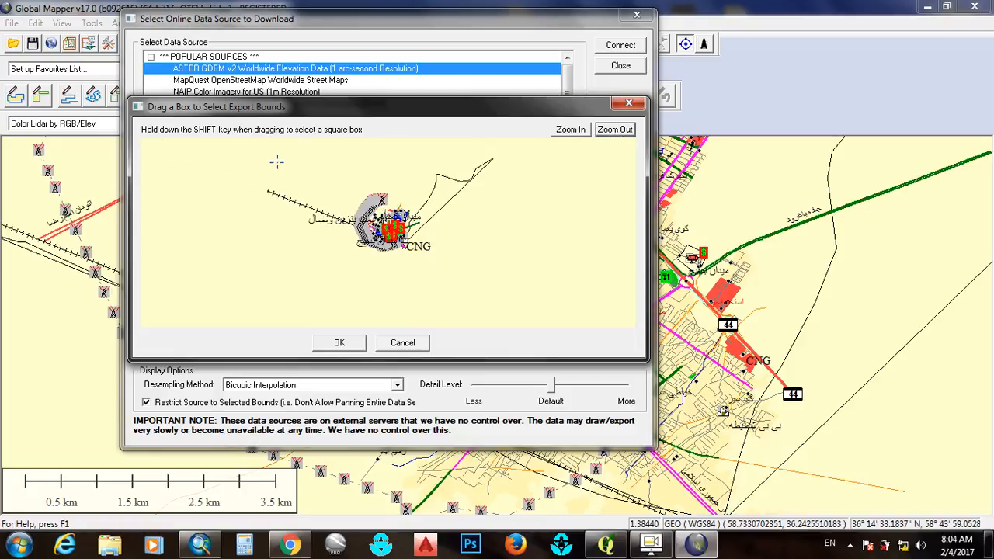
pyautogui.moveTo(260, 151); pyautogui.dragTo(562, 309)
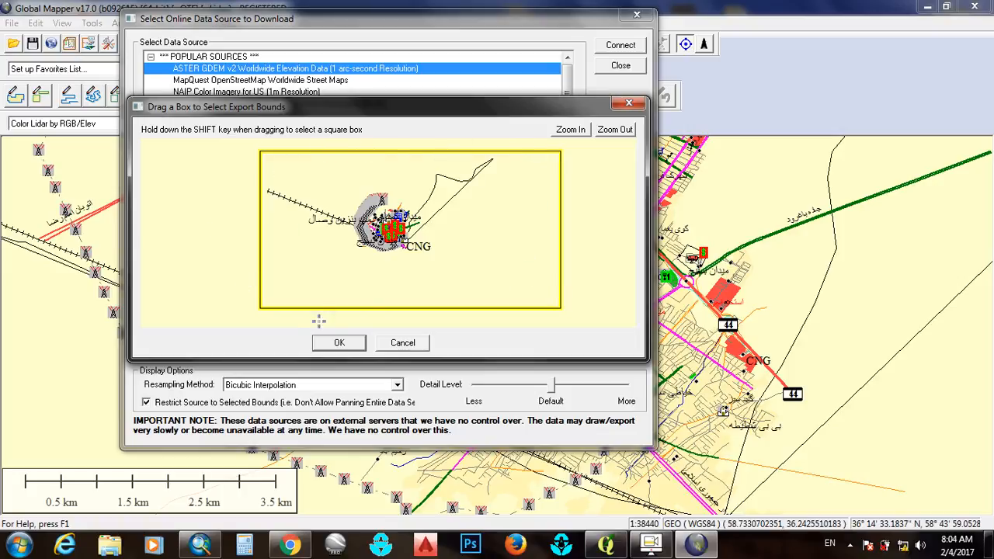
pyautogui.click(327, 346)
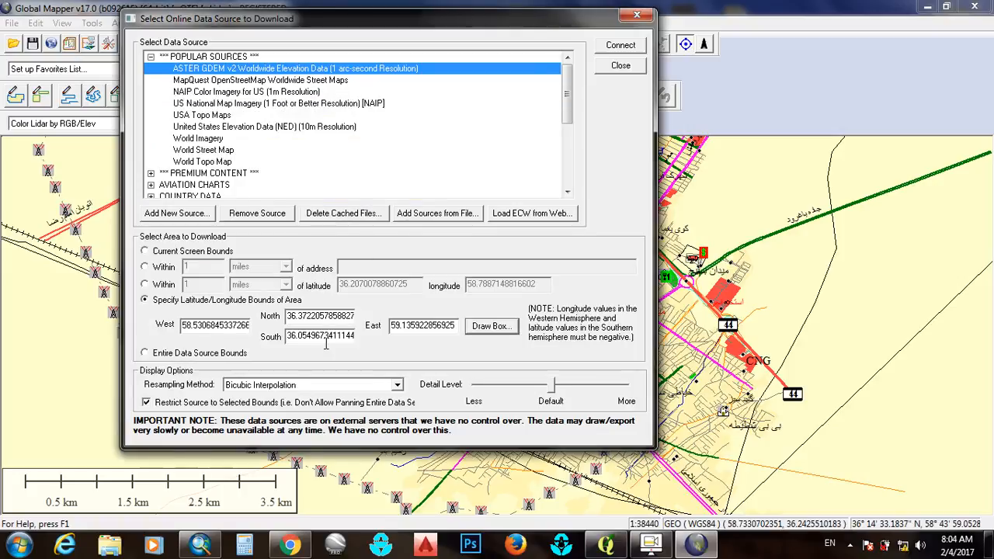
pyautogui.click(621, 45)
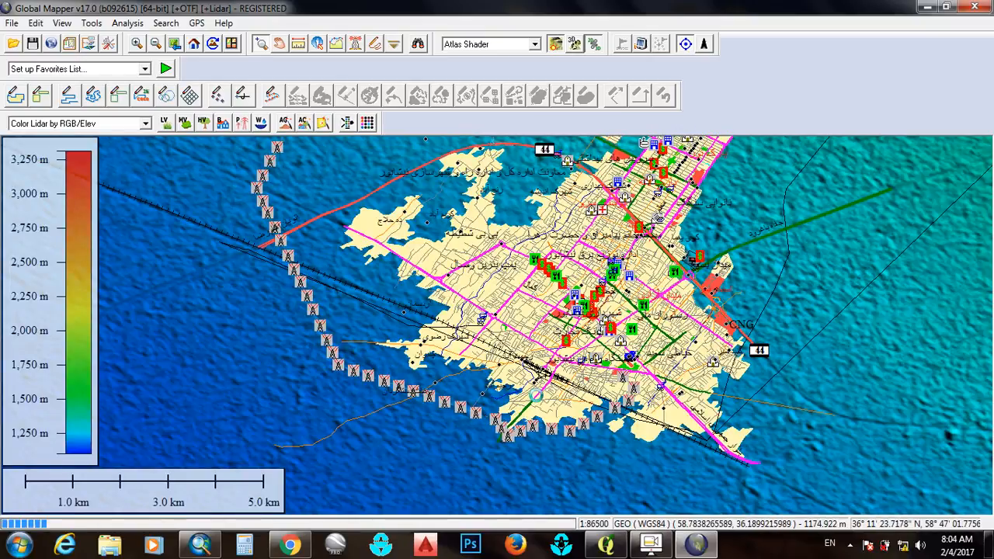
pyautogui.scroll(-1, 486, 351)
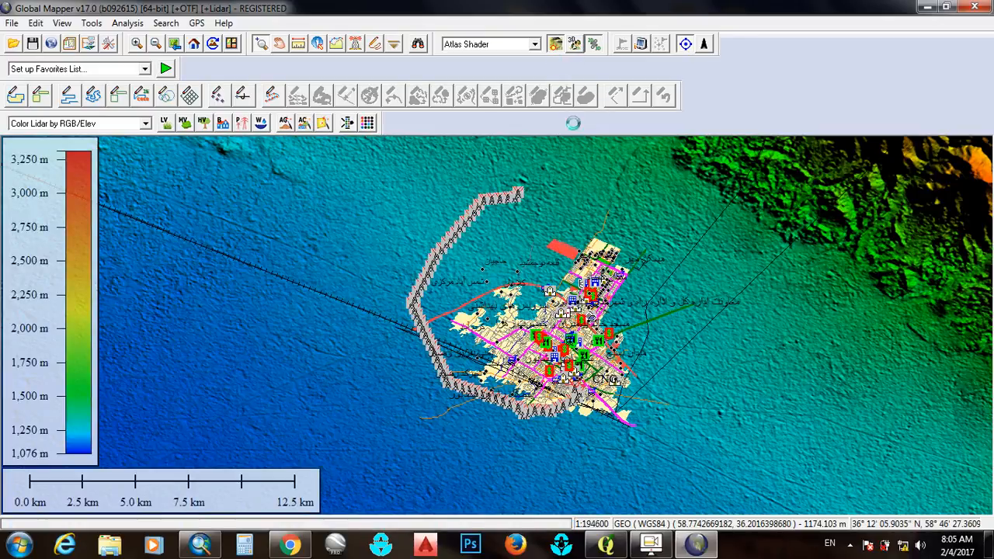
# Try to show the loaded terrain and city data in a 3D view
pyautogui.click(573, 44)
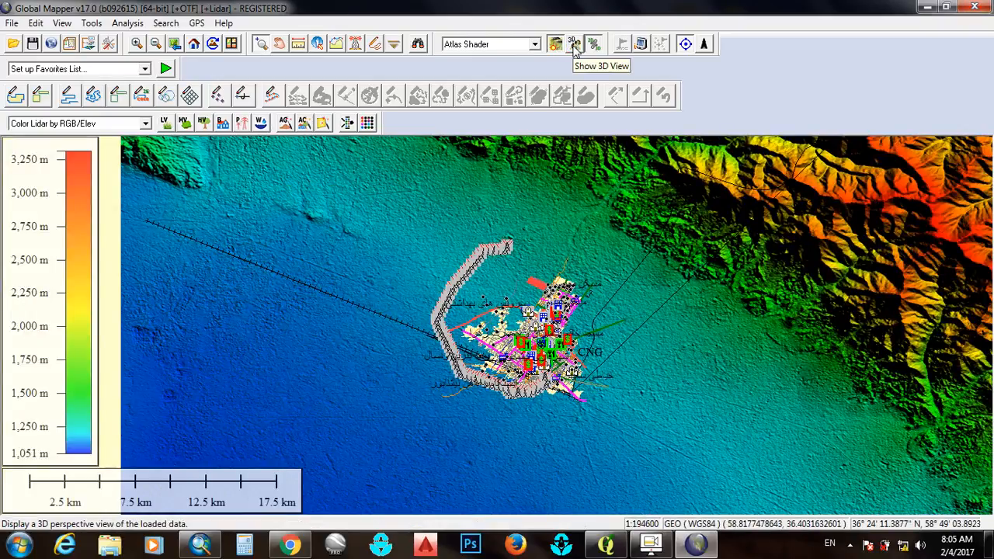
pyautogui.click(574, 44)
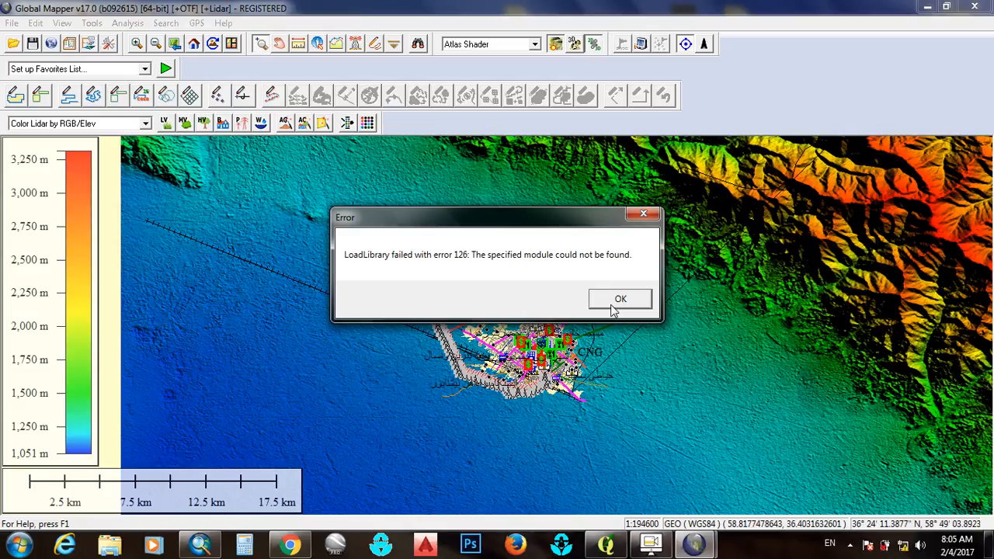
pyautogui.click(643, 215)
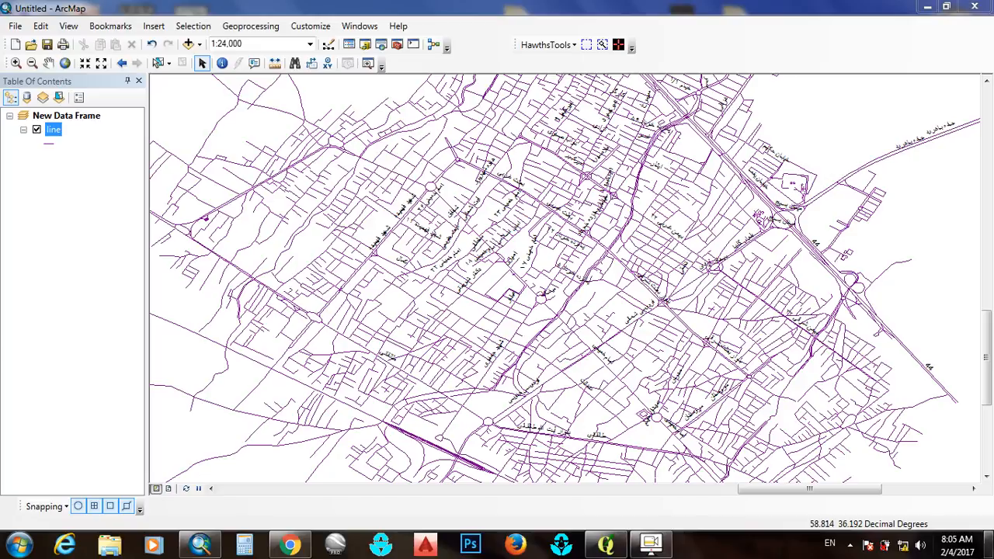
# Show the desktop and reopen the map (1).osm file in Global Mapper
pyautogui.click(989, 544)
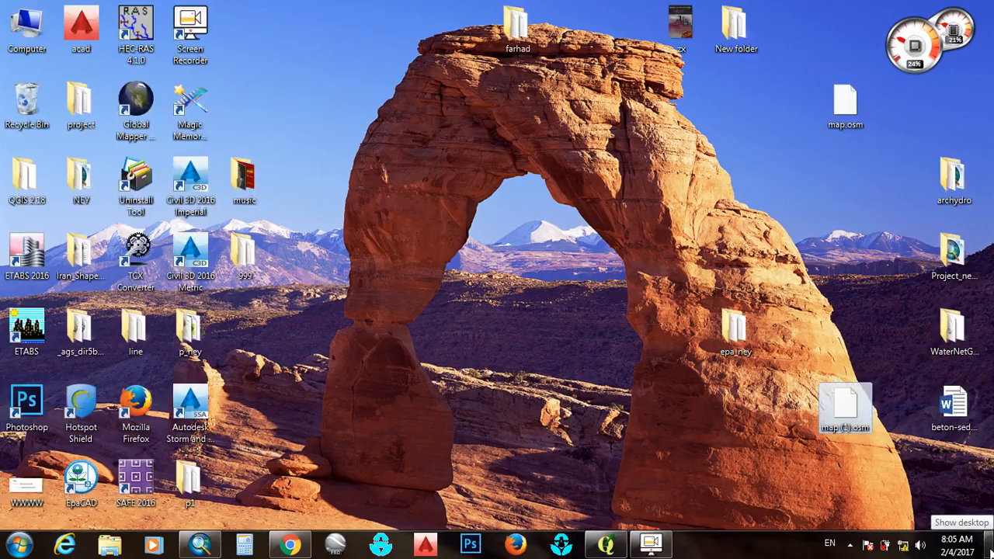
pyautogui.moveTo(843, 408); pyautogui.dragTo(130, 111)
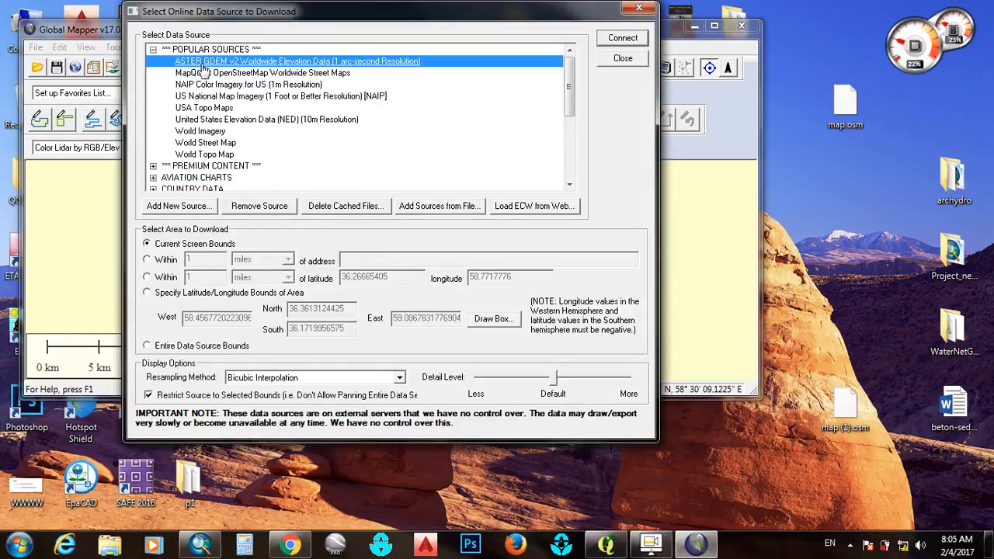
# Draw download bounds around the city's street network and load the ASTER GDEM v2 Worldwide Elevation Data for them
pyautogui.click(491, 320)
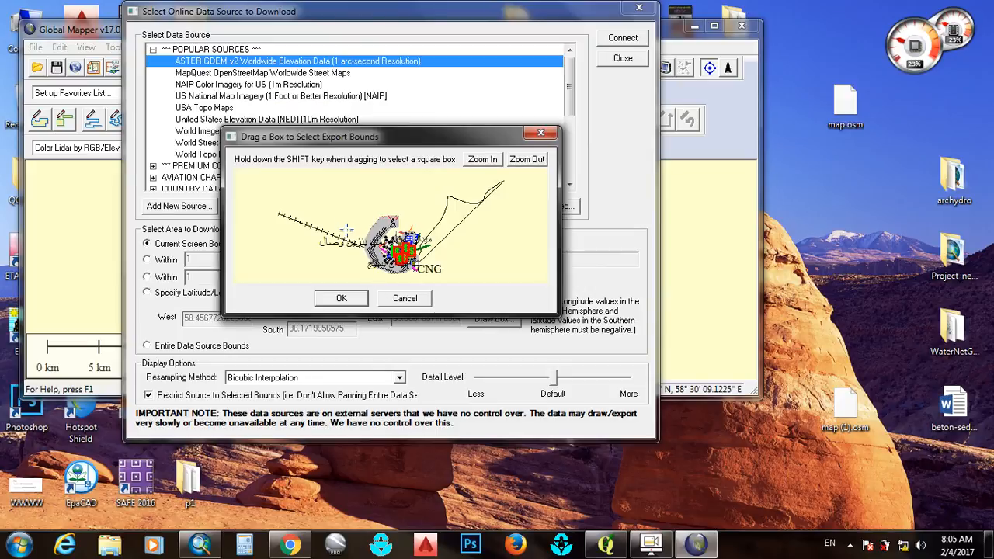
pyautogui.moveTo(344, 202); pyautogui.dragTo(456, 276)
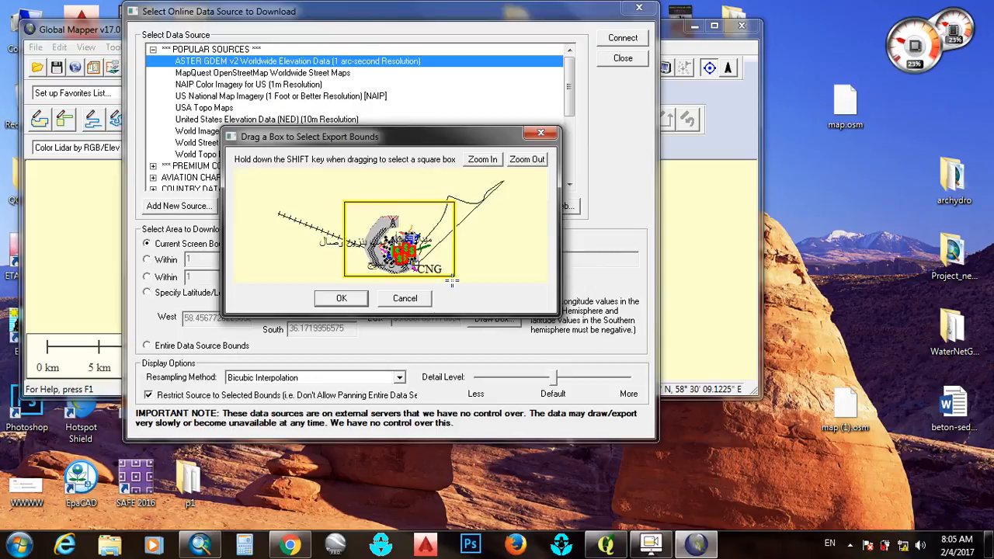
pyautogui.click(353, 300)
pyautogui.click(619, 59)
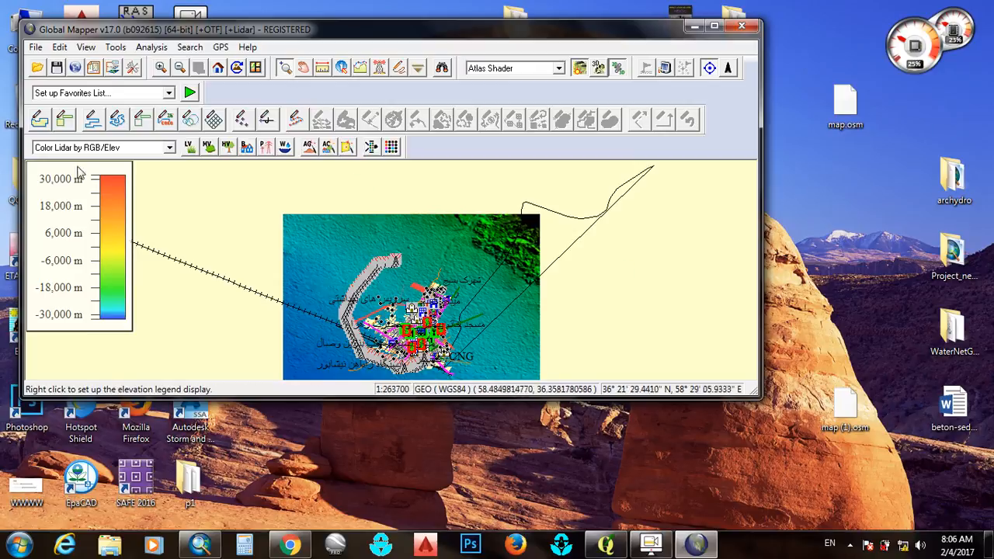
# Export the elevation grid in Arc ASCII Grid format with vertical units in meters, saved as DEM in the p1 folder
pyautogui.click(35, 48)
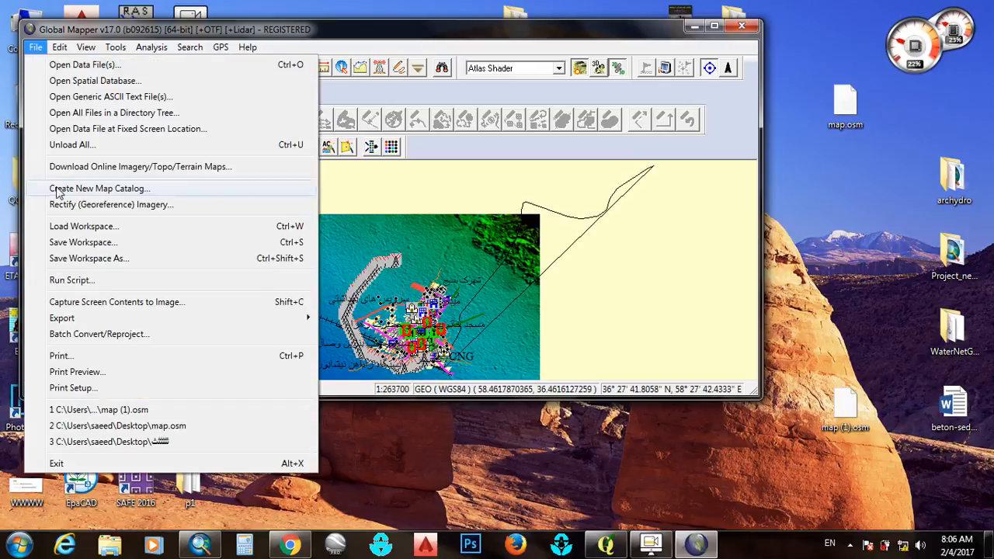
pyautogui.moveTo(85, 322)
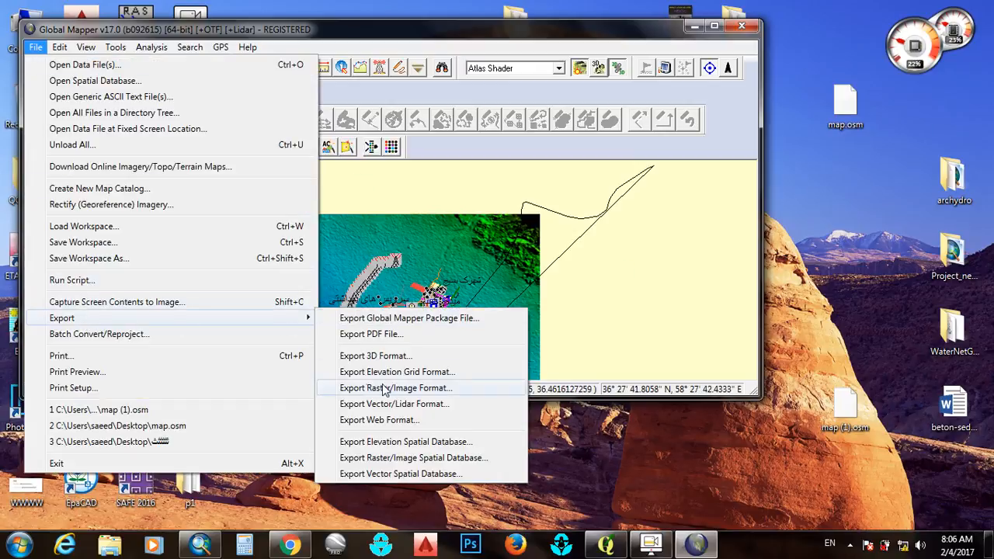
pyautogui.click(431, 375)
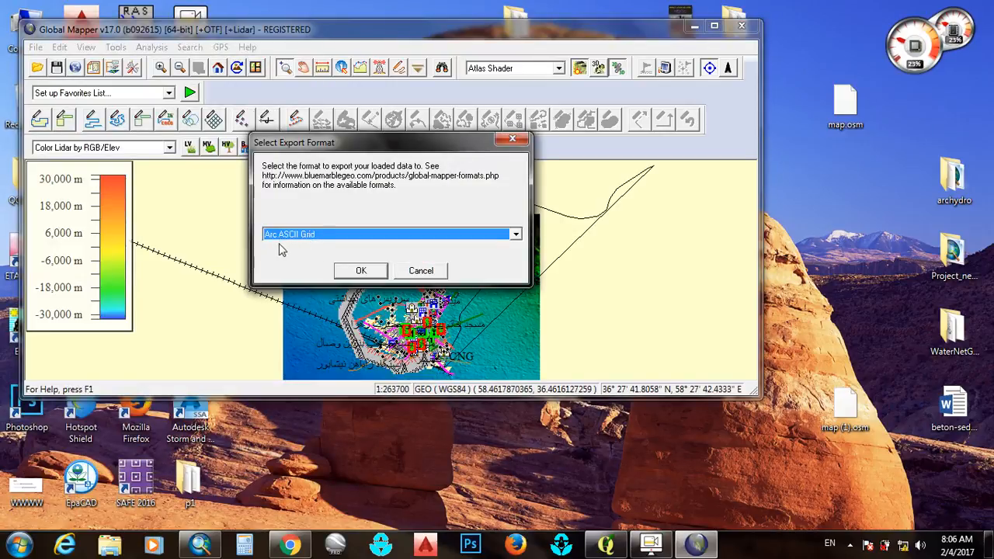
pyautogui.click(360, 271)
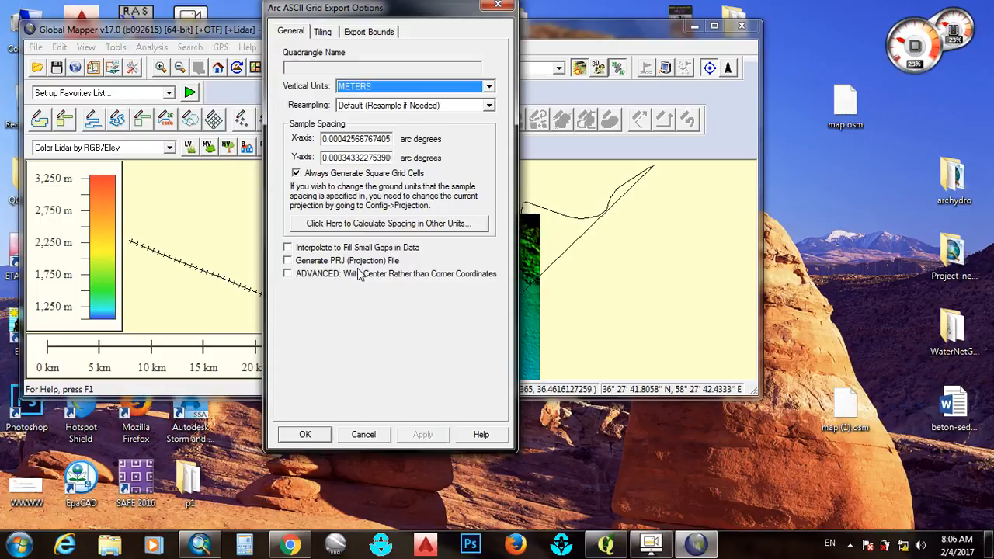
pyautogui.click(305, 434)
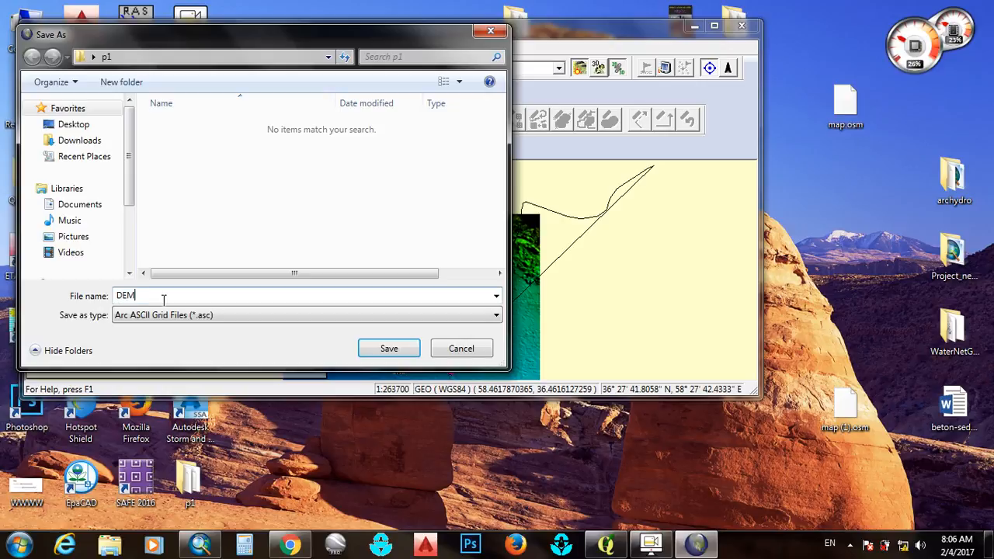
pyautogui.click(384, 350)
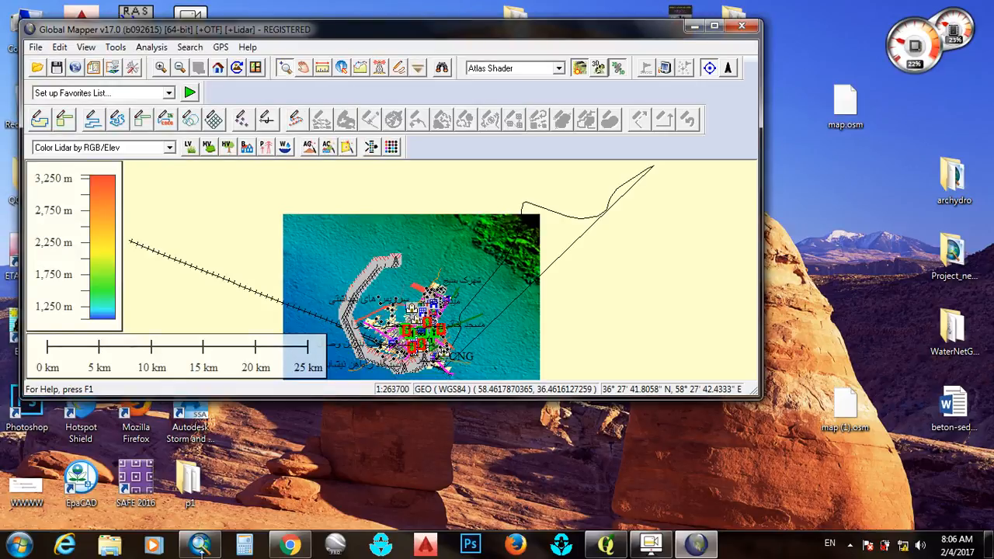
# Switch to ArcMap and insert a new data frame into the map document
pyautogui.click(200, 546)
pyautogui.scroll(1, 353, 187)
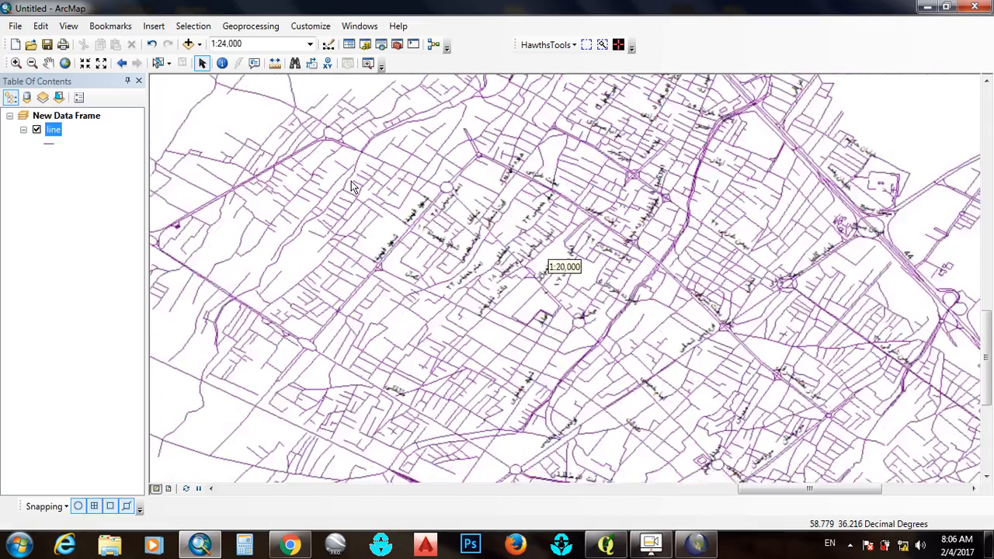
pyautogui.scroll(-3, 357, 186)
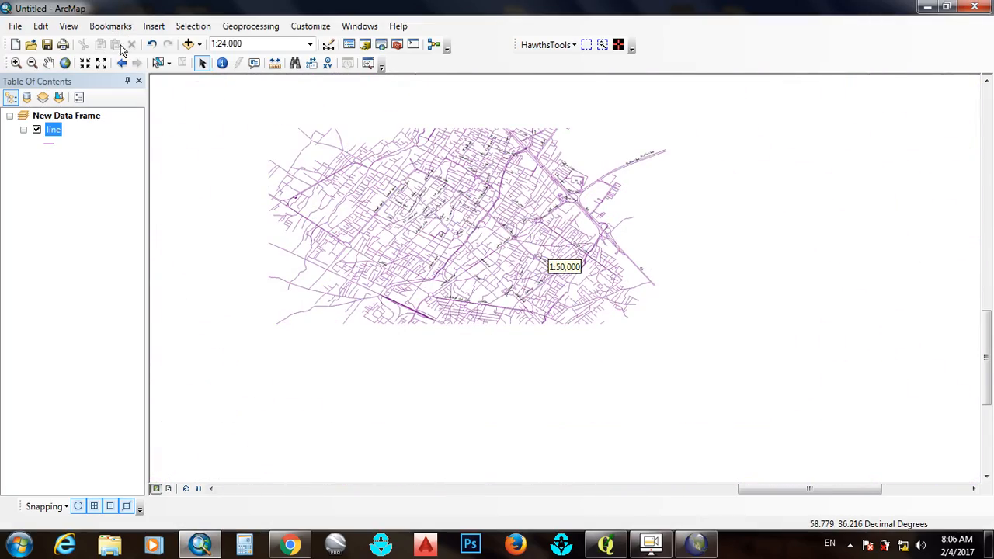
pyautogui.click(154, 26)
pyautogui.click(171, 40)
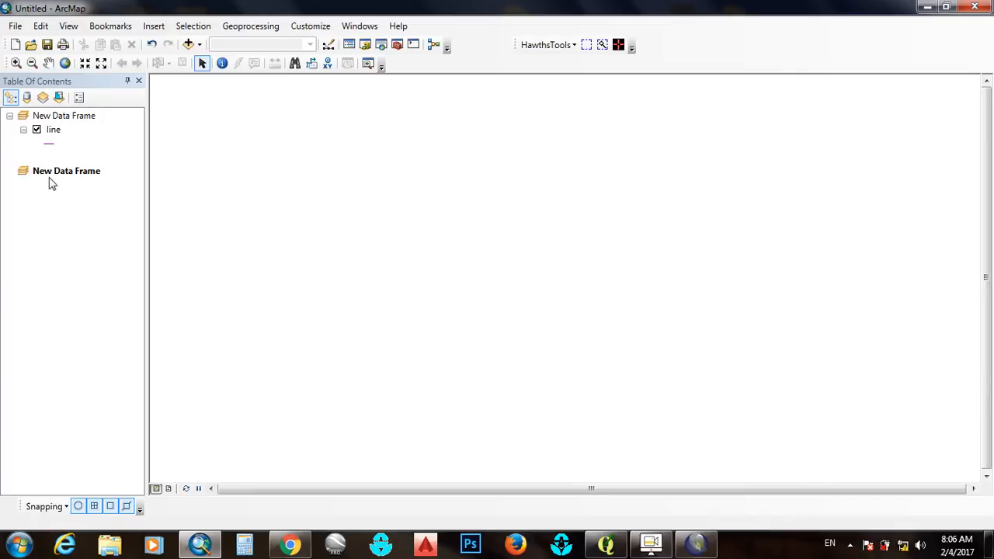
# Add the DEM.asc raster from the p1 folder to the new data frame
pyautogui.click(190, 44)
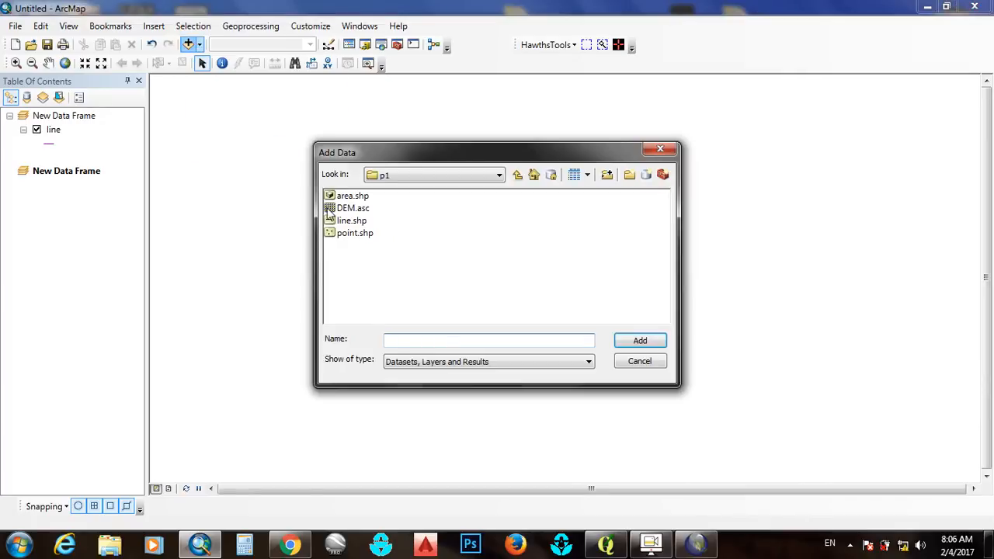
pyautogui.click(341, 209)
pyautogui.click(642, 341)
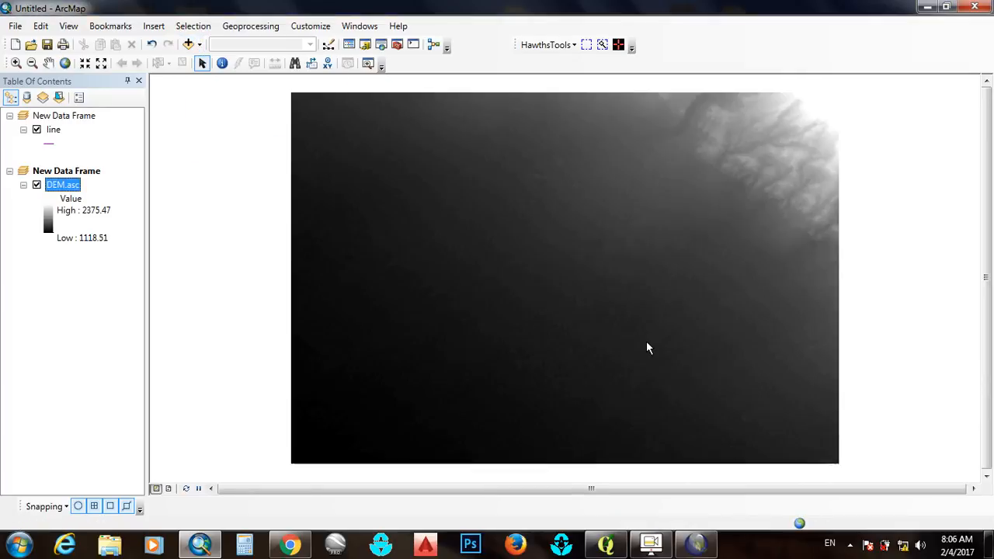
pyautogui.scroll(1, 632, 266)
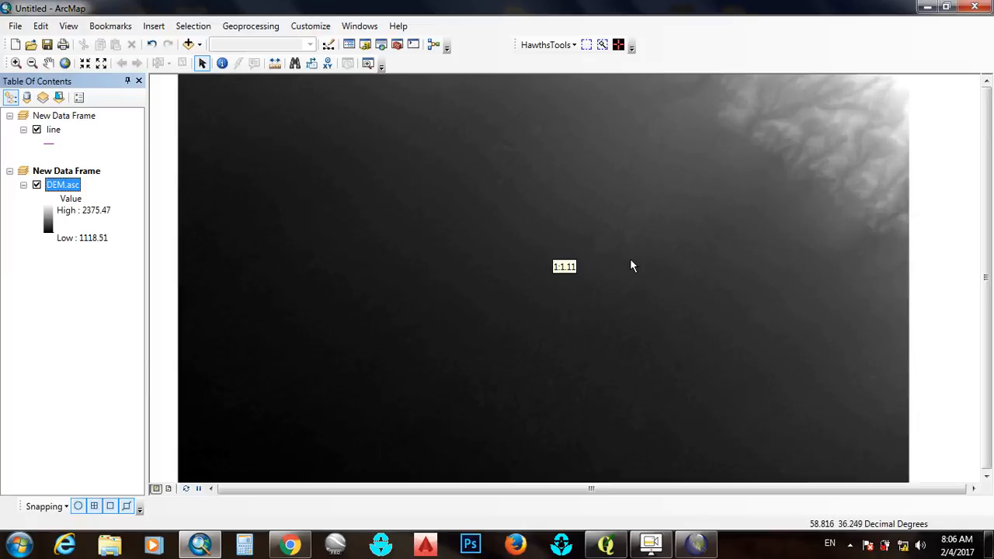
pyautogui.scroll(-3, 614, 266)
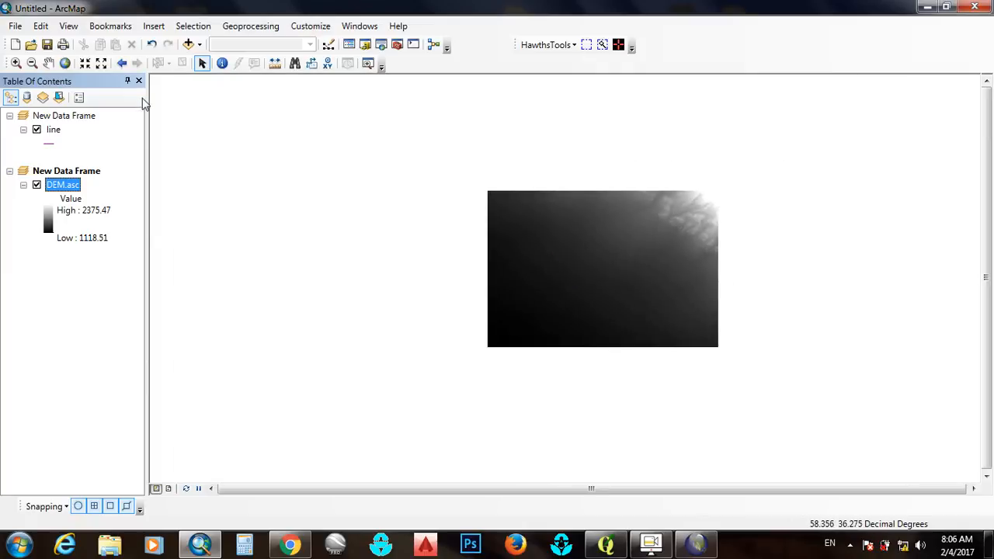
# Add the line.shp street layer from the p1 folder over the DEM raster
pyautogui.click(190, 44)
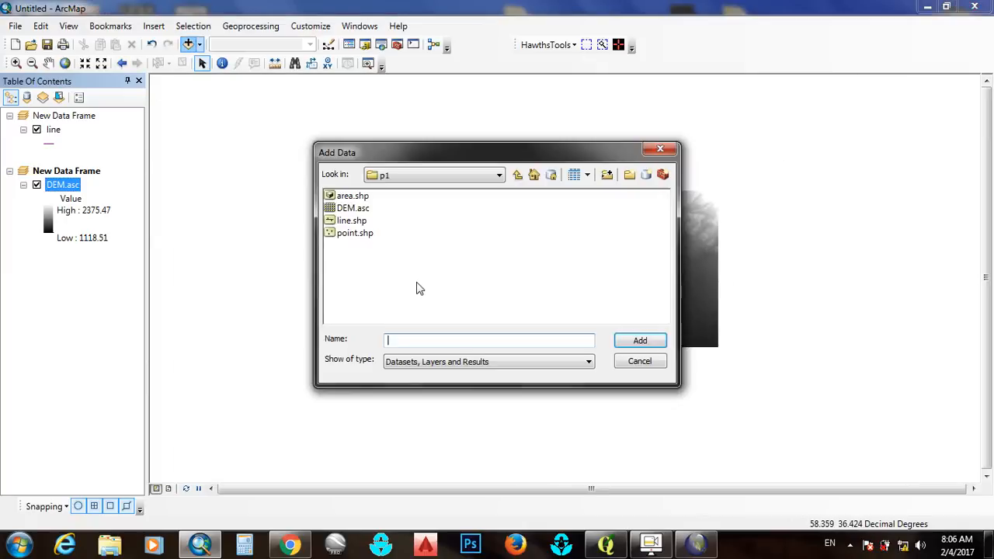
pyautogui.click(351, 220)
pyautogui.click(639, 340)
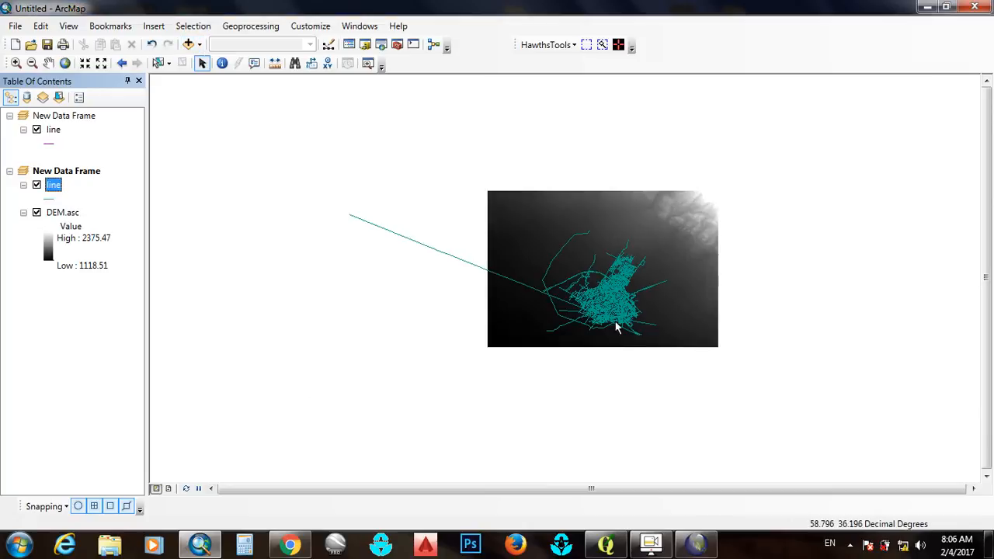
# Examine how the street lines overlay the DEM raster, both close up and at full extent
pyautogui.scroll(3, 608, 306)
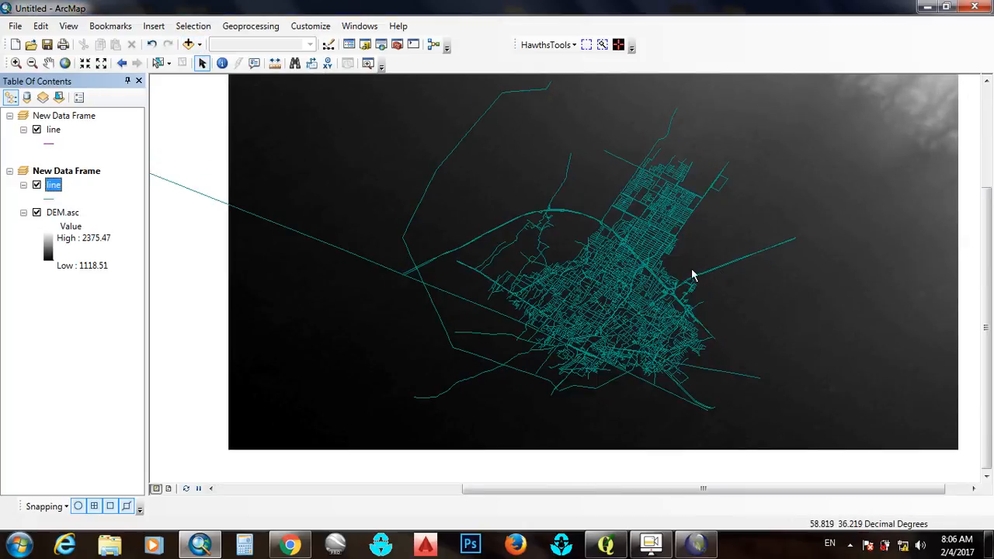
pyautogui.scroll(-2, 660, 260)
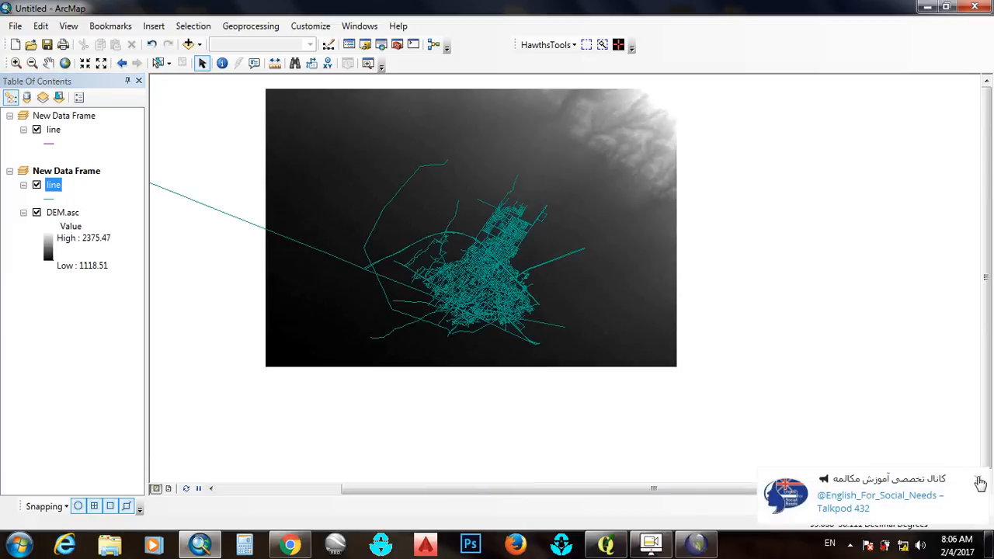
pyautogui.click(980, 484)
pyautogui.scroll(-1, 468, 277)
pyautogui.scroll(2, 468, 279)
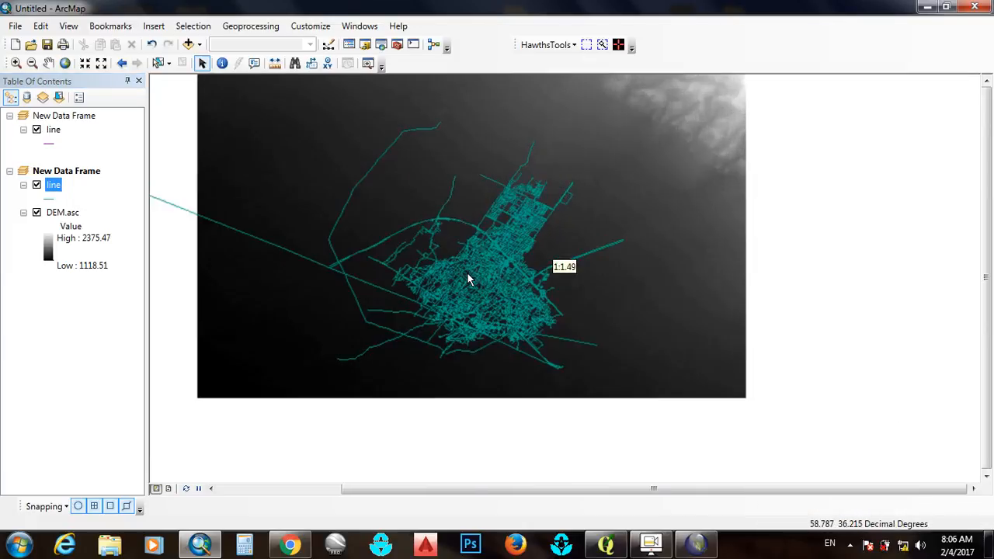
pyautogui.scroll(2, 513, 261)
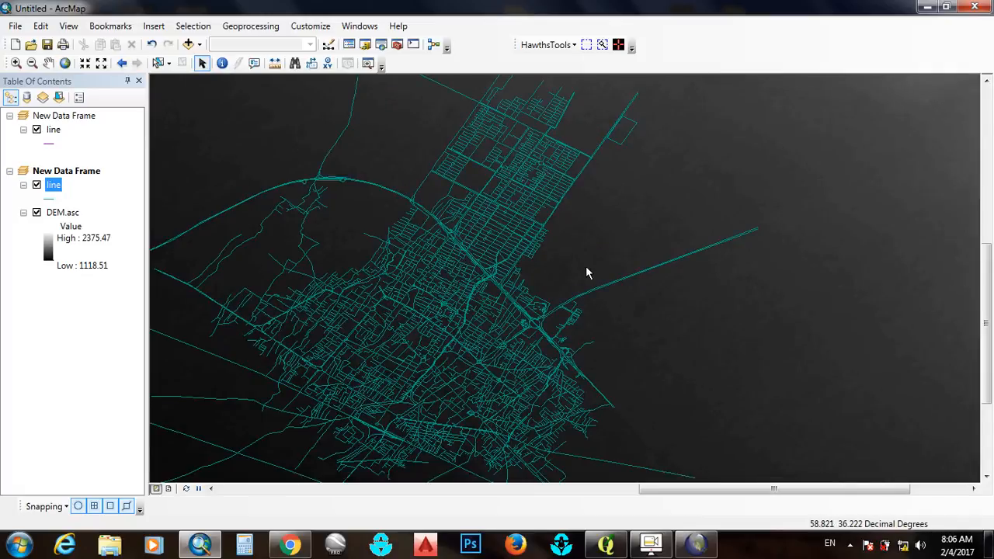
pyautogui.scroll(-2, 587, 274)
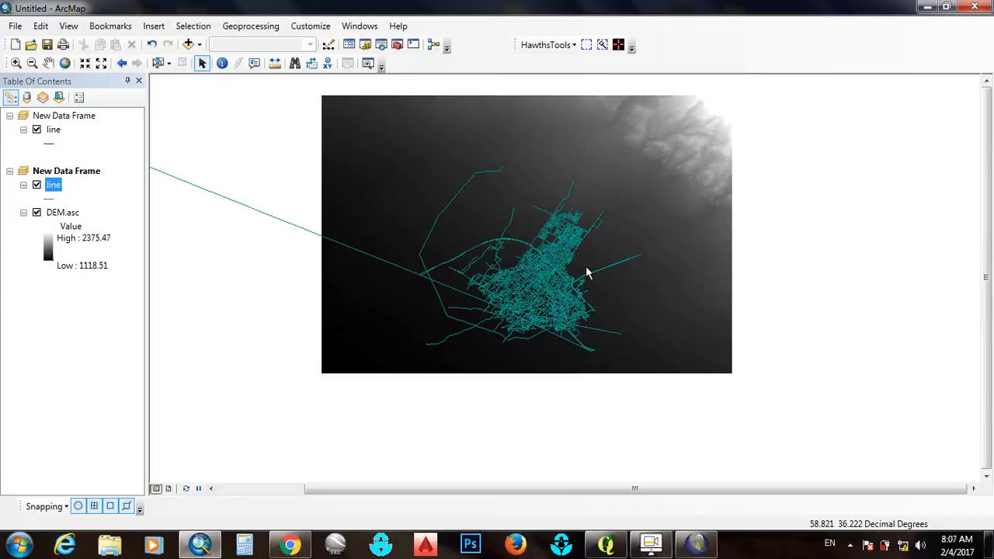
pyautogui.click(651, 544)
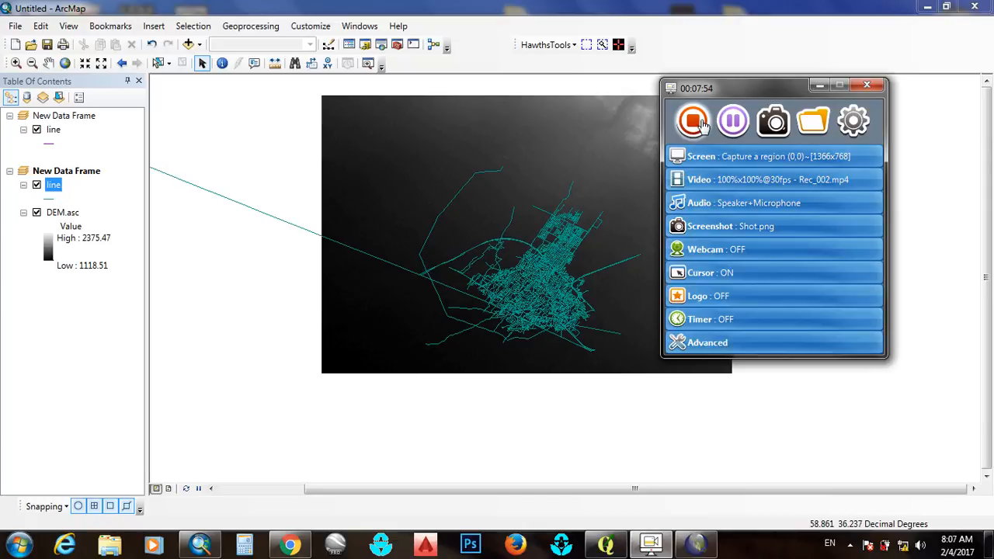